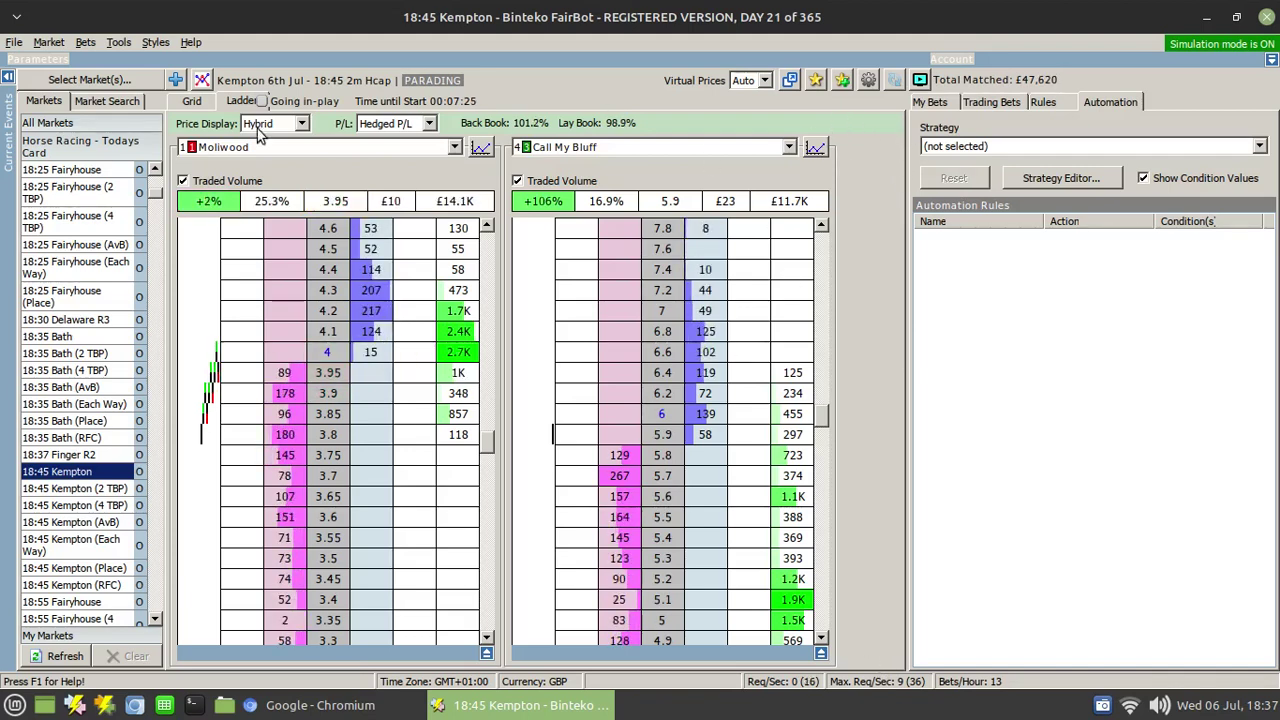
- View the Kempton starting-price grid, then go back to the Moliwood and Call My Bluff ladders
{"action": "left_click", "coordinate": [190, 102]}
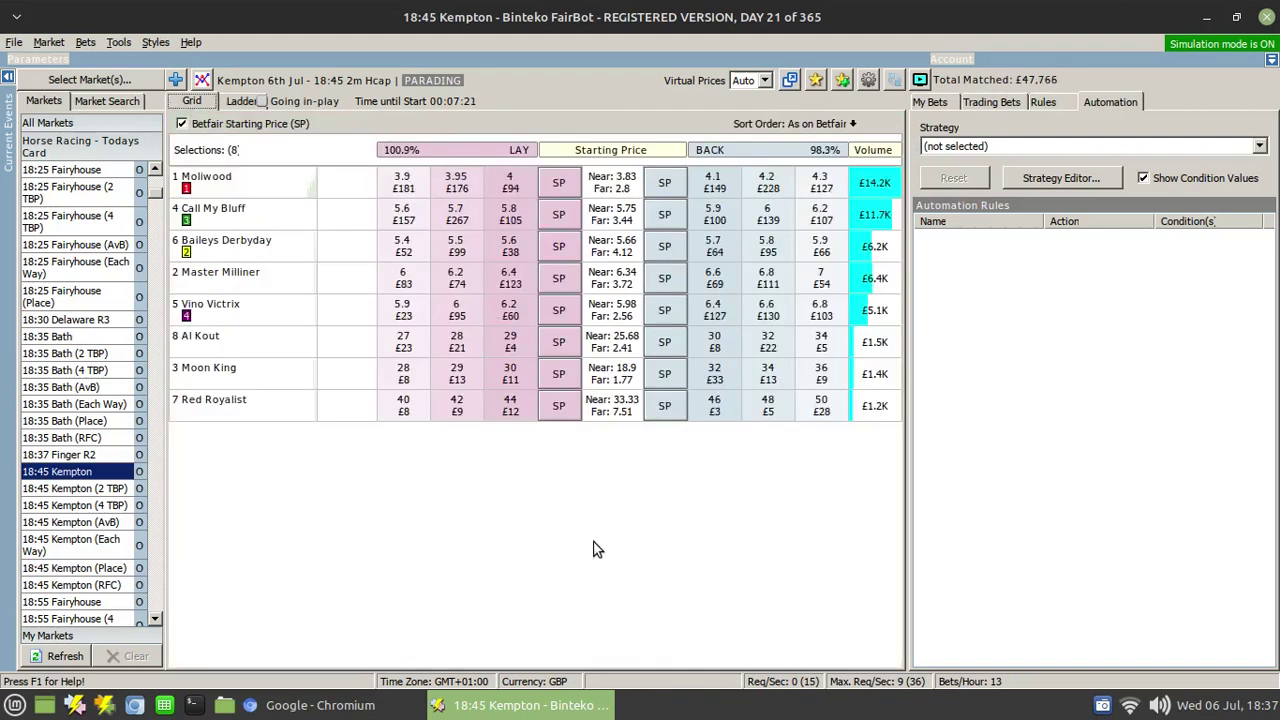
{"action": "left_click", "coordinate": [238, 102]}
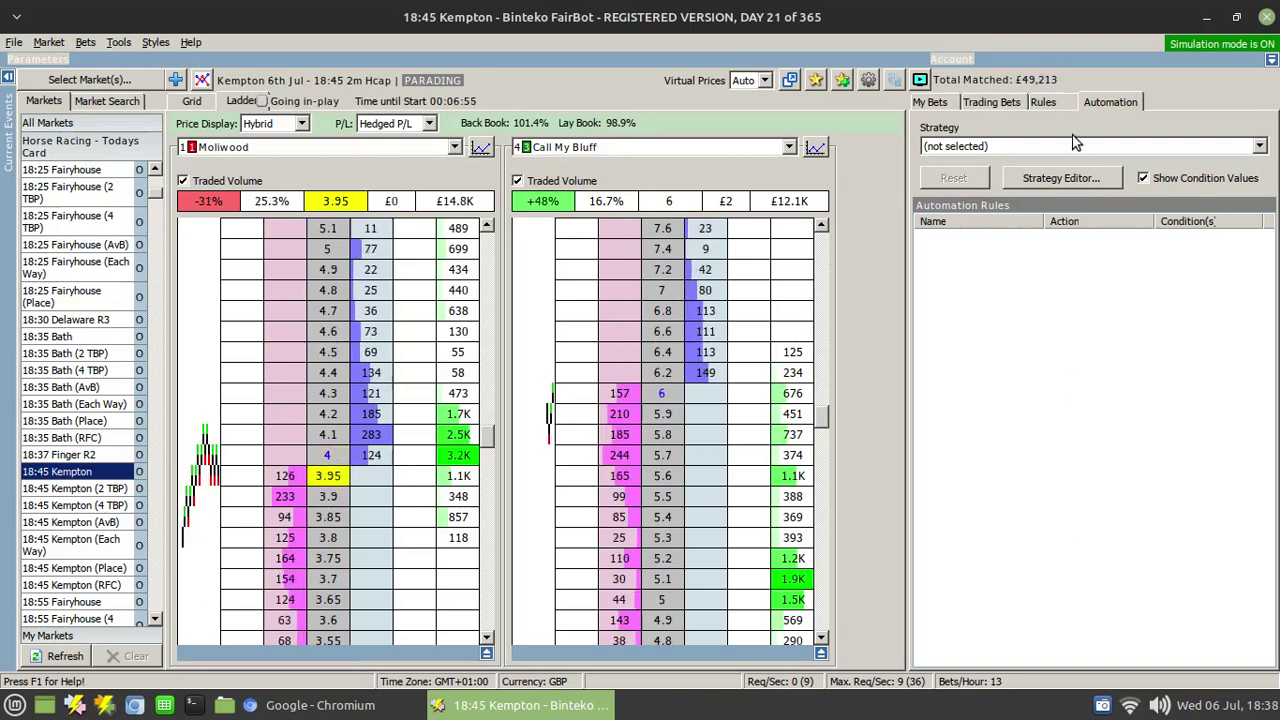
- With My Bets showing, back-dutch £100 on Moliwood (£60 at 4) and Call My Bluff (£40 at 6)
{"action": "left_click", "coordinate": [945, 103]}
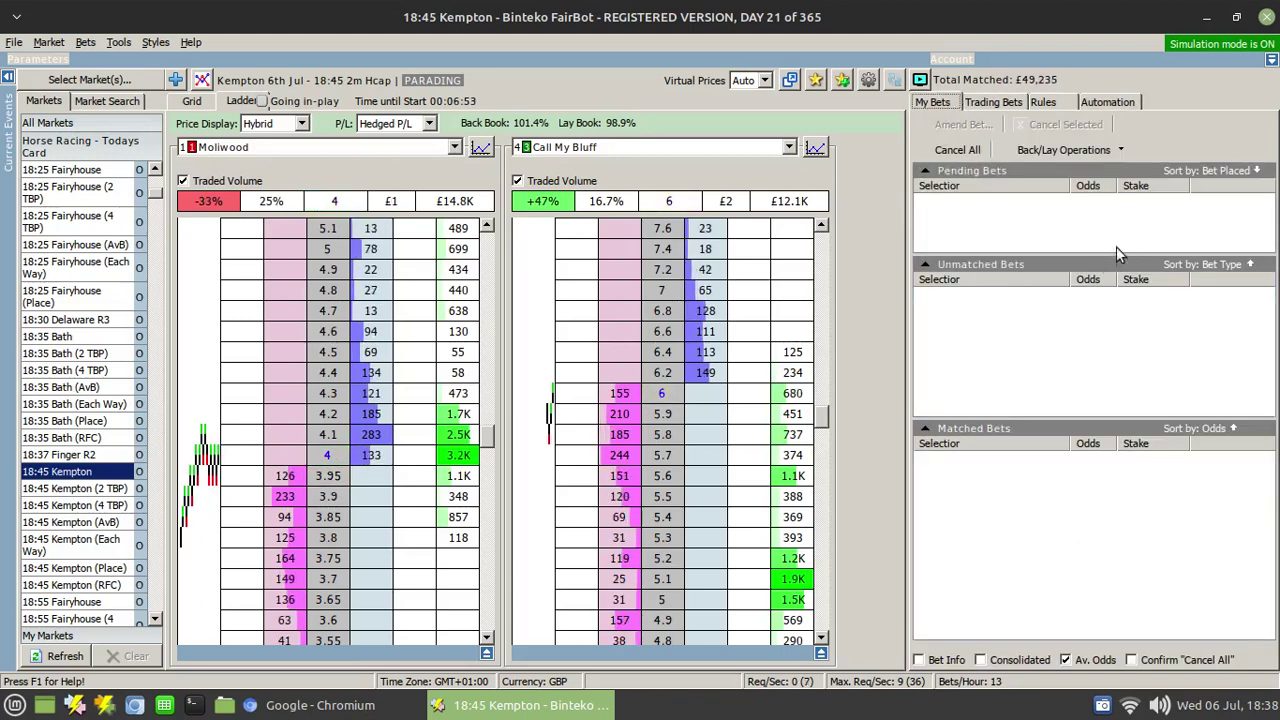
{"action": "left_click", "coordinate": [1046, 152]}
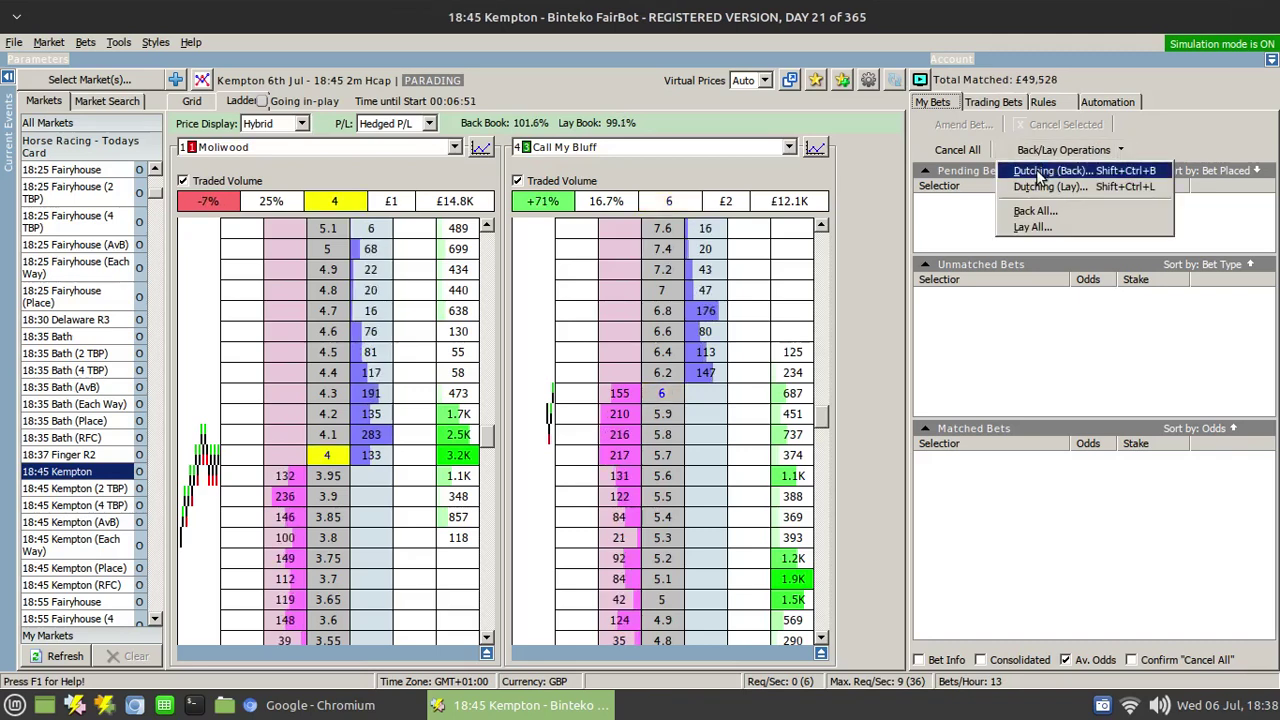
{"action": "left_click", "coordinate": [1040, 172]}
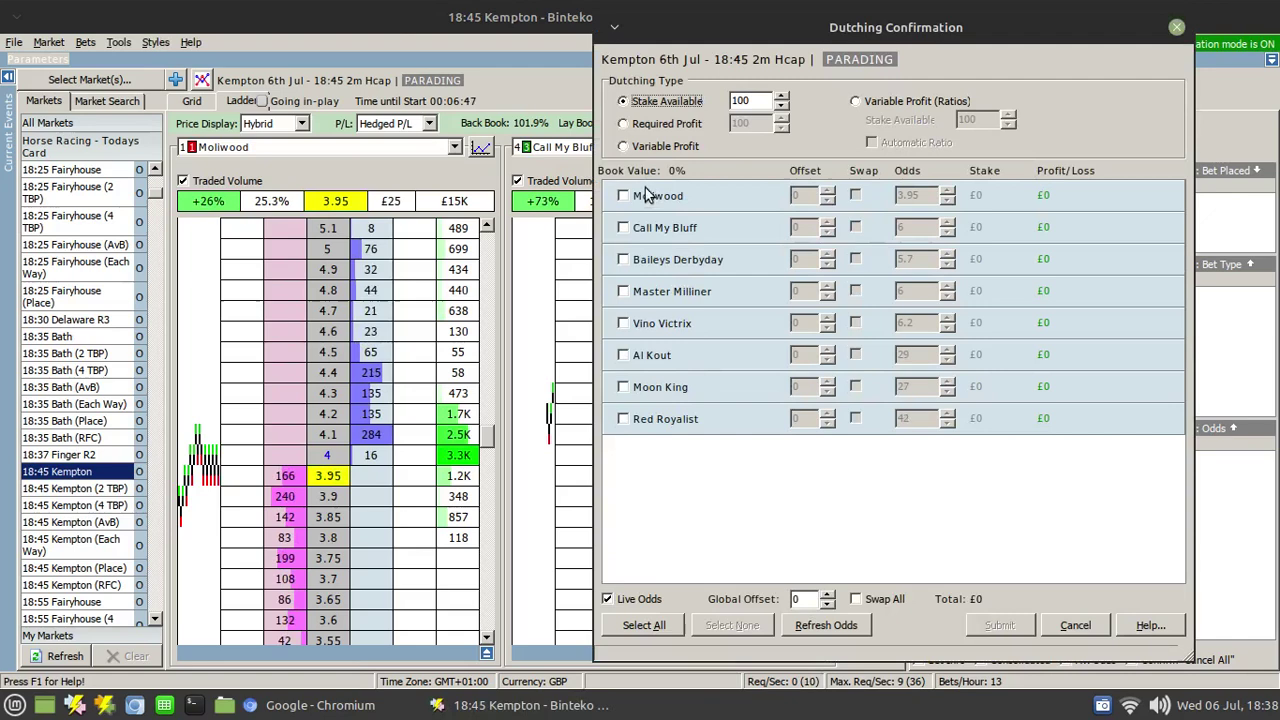
{"action": "left_click", "coordinate": [657, 196]}
{"action": "left_click", "coordinate": [647, 230]}
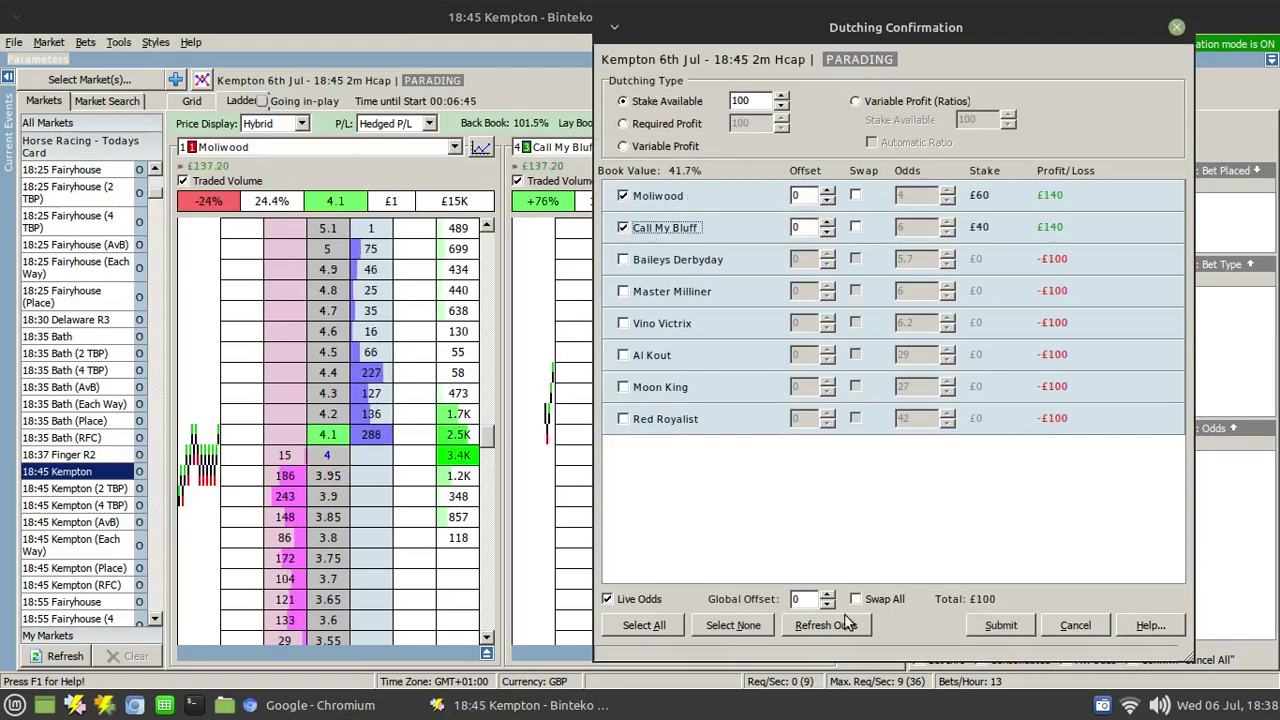
{"action": "left_click", "coordinate": [997, 625]}
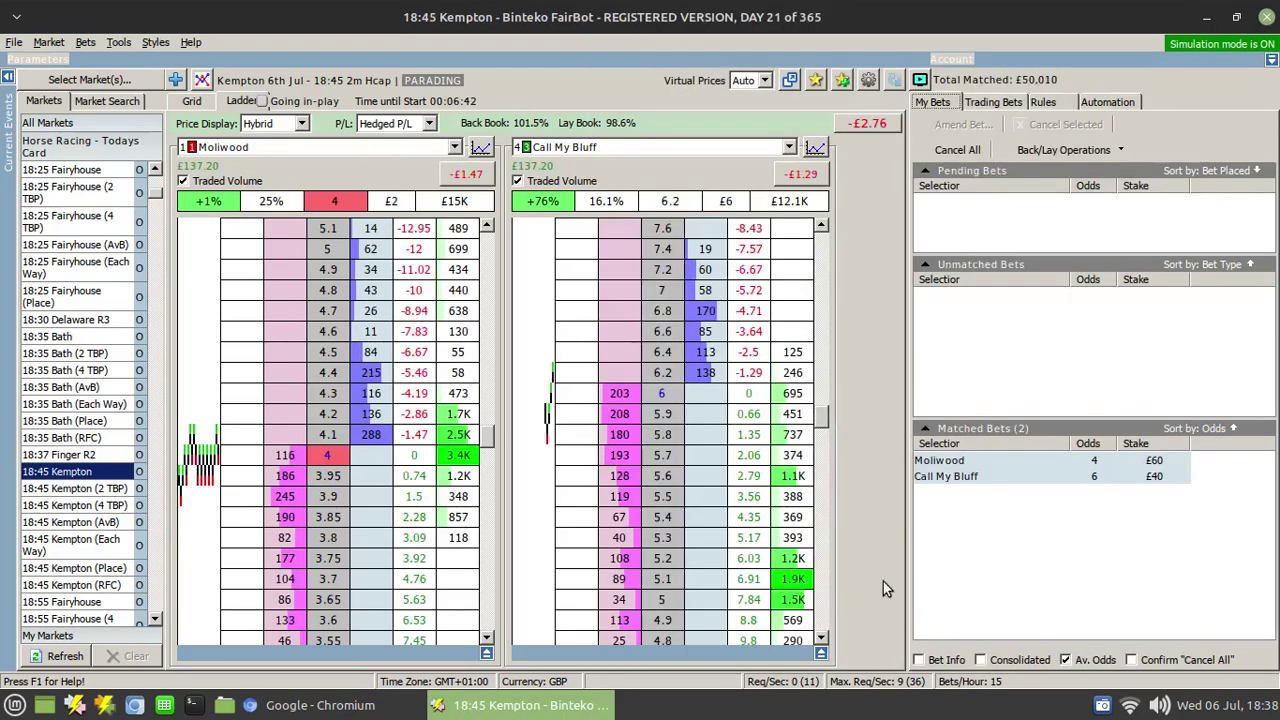
{"action": "scroll", "coordinate": [330, 366], "scroll_direction": "down", "scroll_amount": 2}
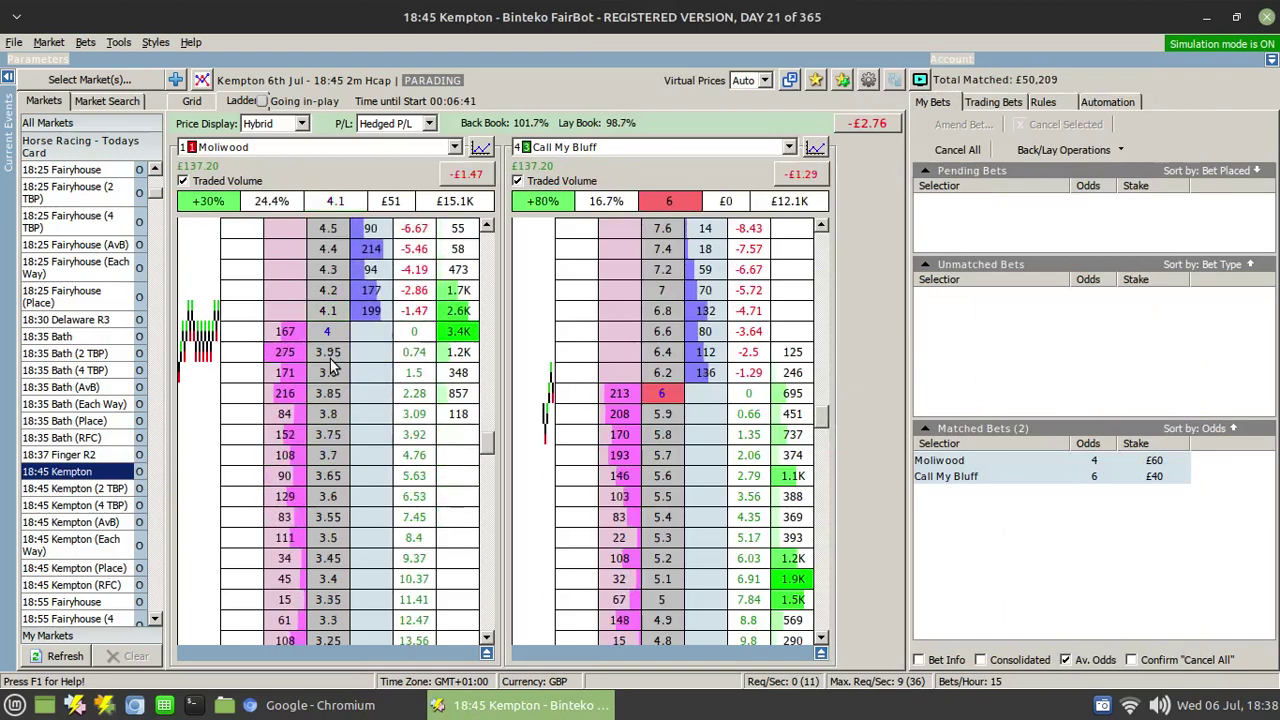
{"action": "scroll", "coordinate": [640, 358], "scroll_direction": "down", "scroll_amount": 1}
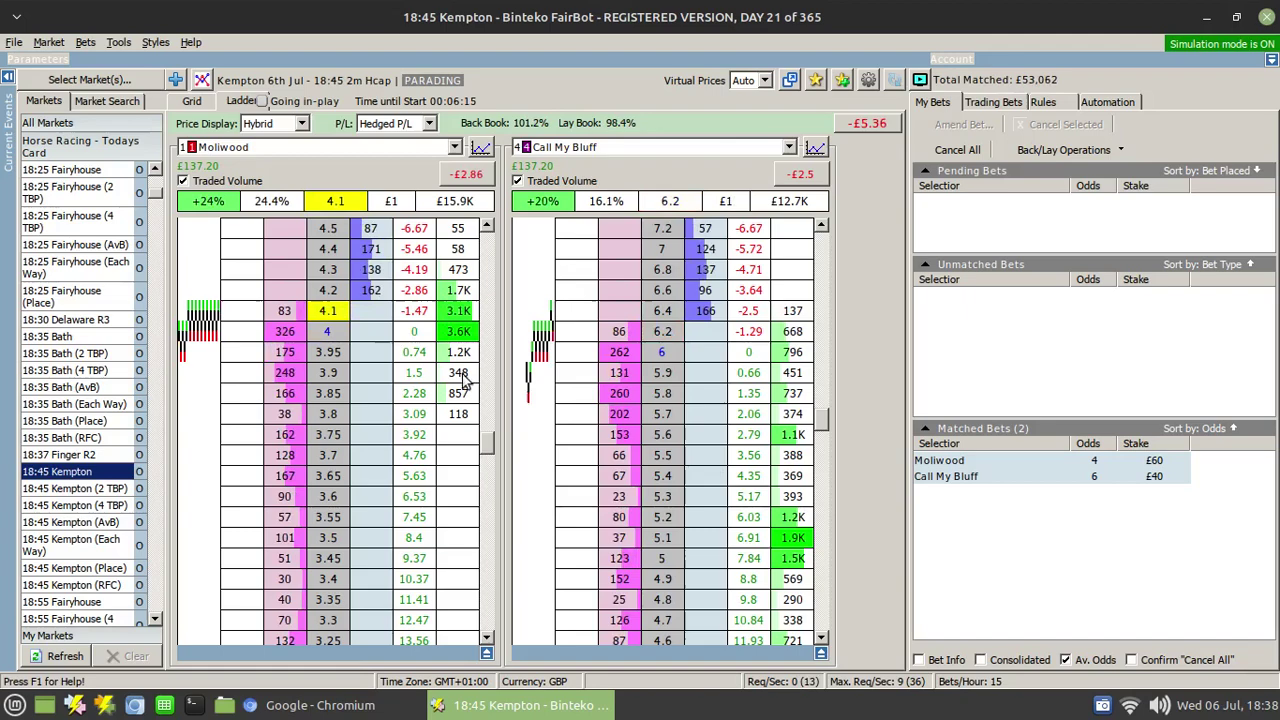
{"action": "scroll", "coordinate": [380, 400], "scroll_direction": "down", "scroll_amount": 5}
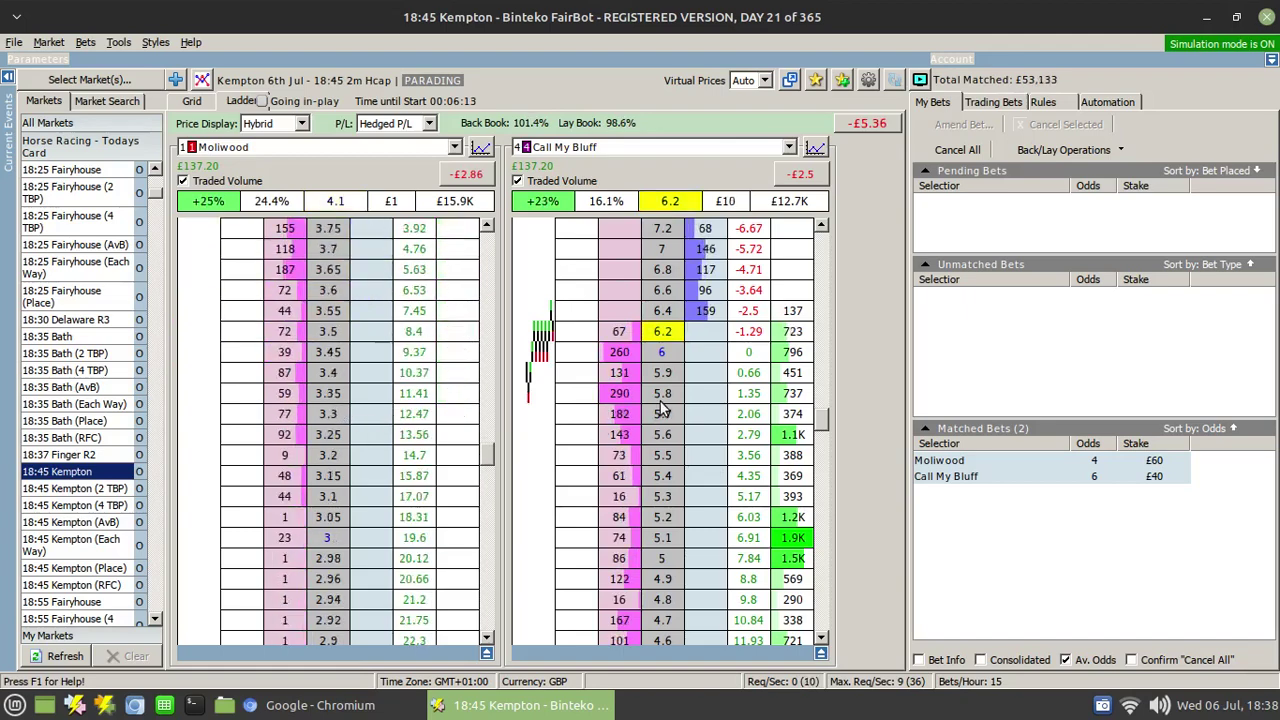
{"action": "scroll", "coordinate": [660, 410], "scroll_direction": "down", "scroll_amount": 4}
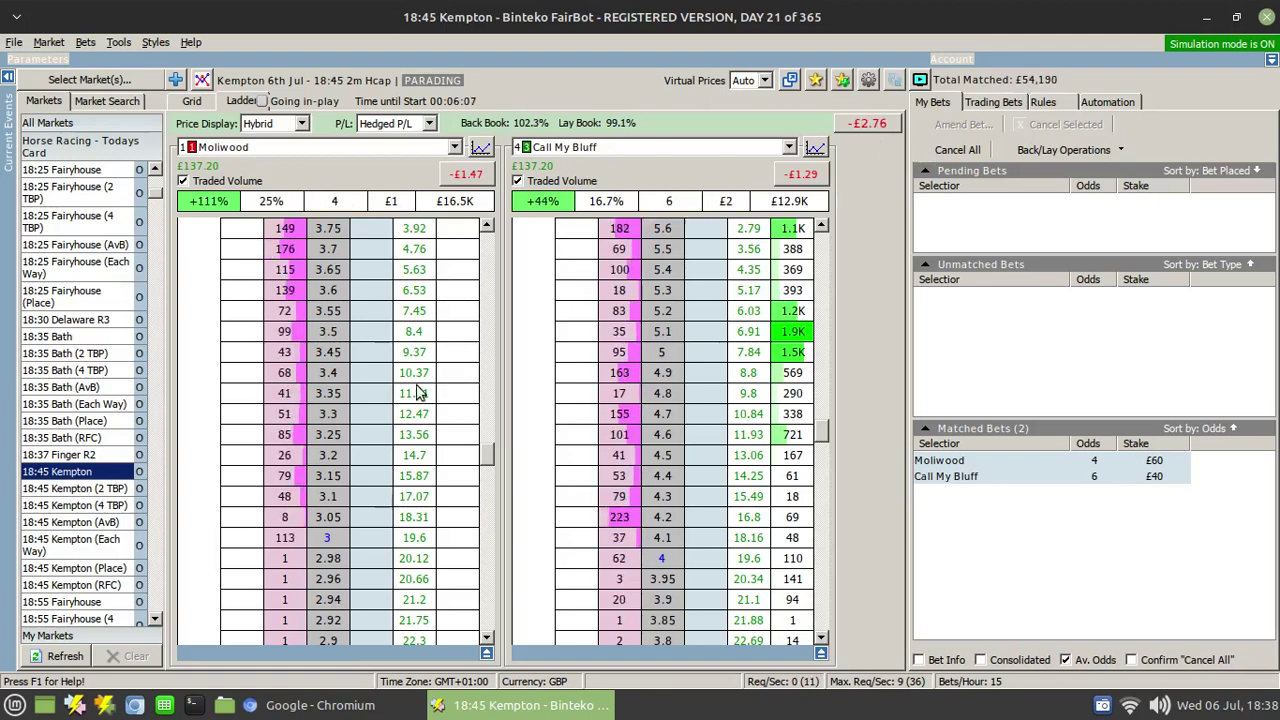
{"action": "scroll", "coordinate": [690, 440], "scroll_direction": "up", "scroll_amount": 12}
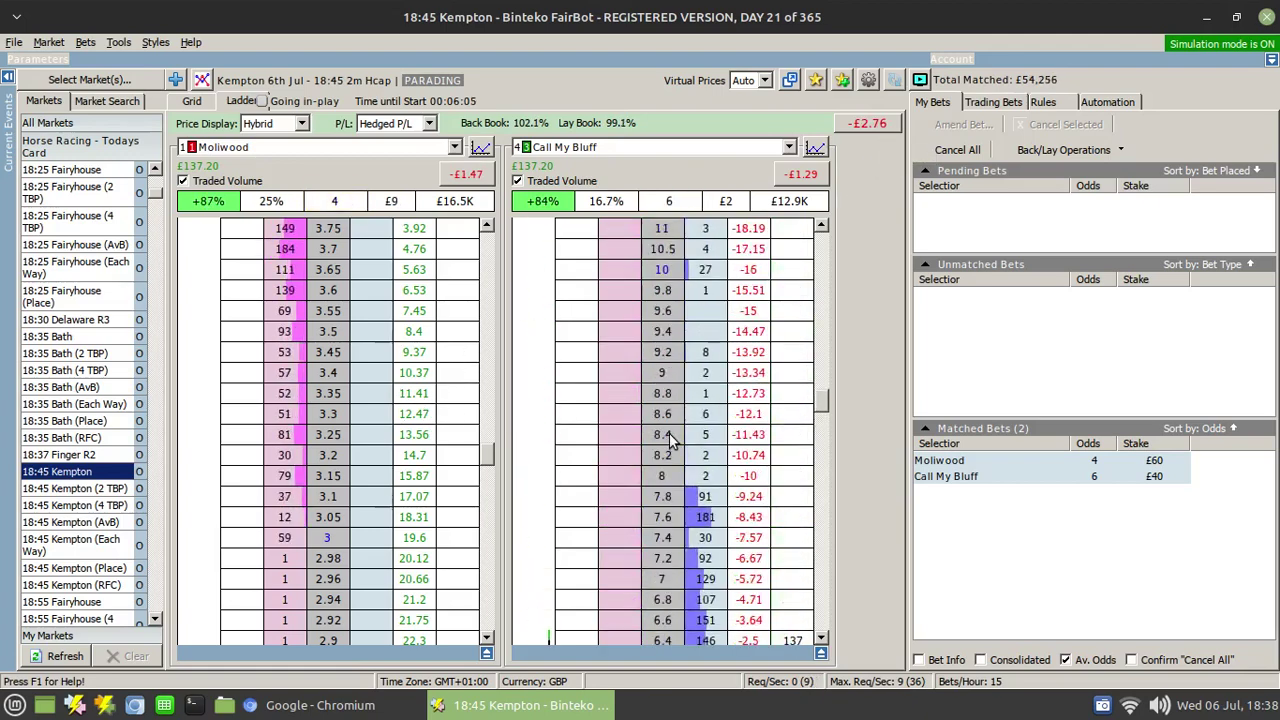
{"action": "scroll", "coordinate": [670, 440], "scroll_direction": "up", "scroll_amount": 3}
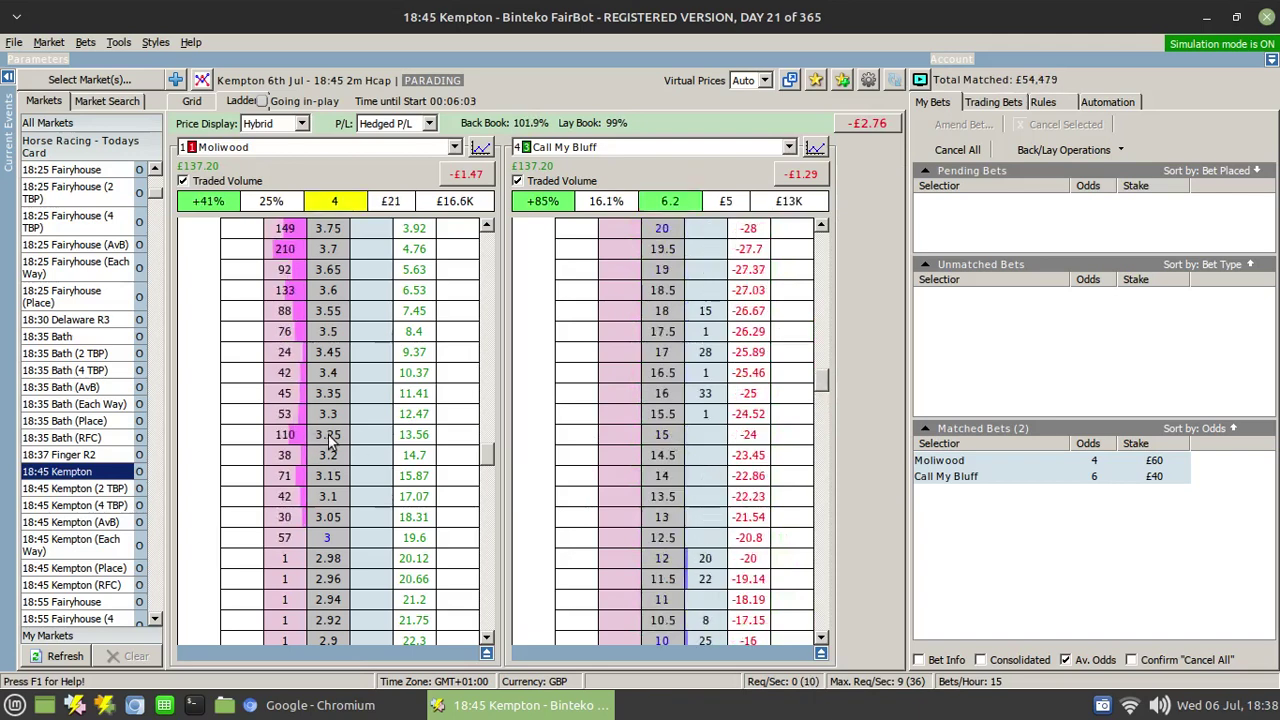
{"action": "scroll", "coordinate": [330, 440], "scroll_direction": "down", "scroll_amount": 1}
{"action": "scroll", "coordinate": [330, 440], "scroll_direction": "down", "scroll_amount": 6}
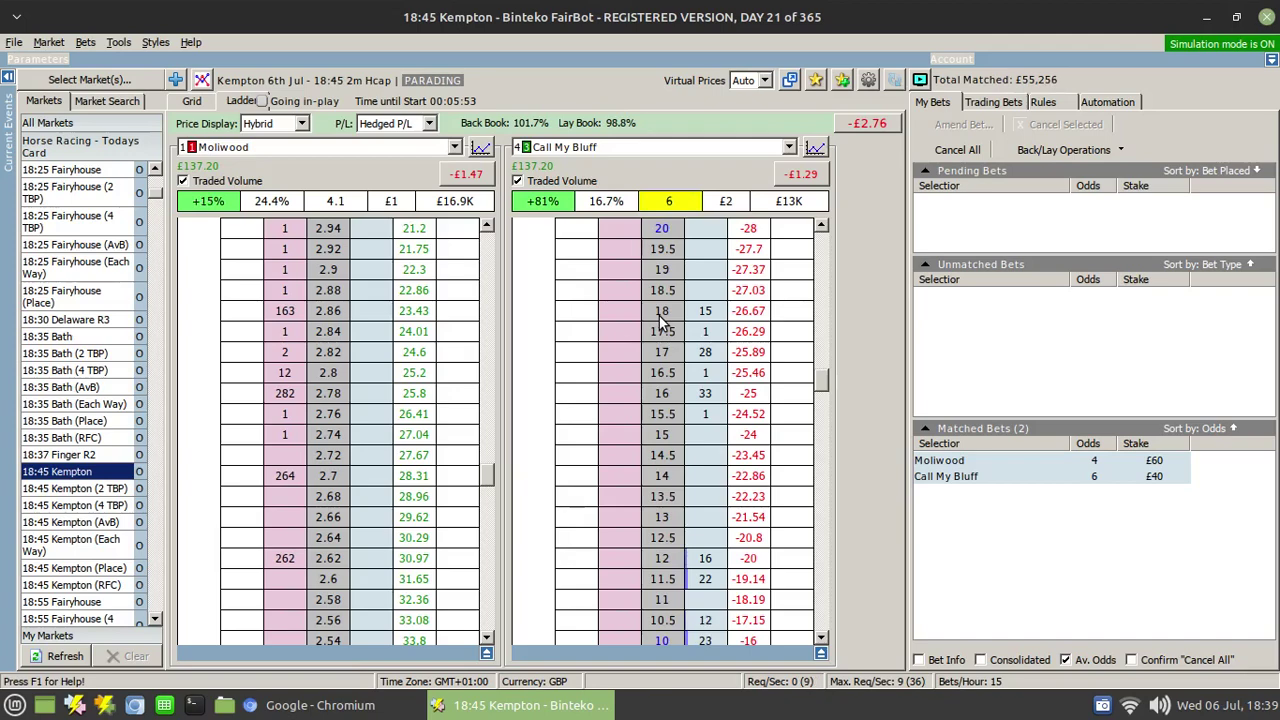
{"action": "scroll", "coordinate": [660, 320], "scroll_direction": "down", "scroll_amount": 15}
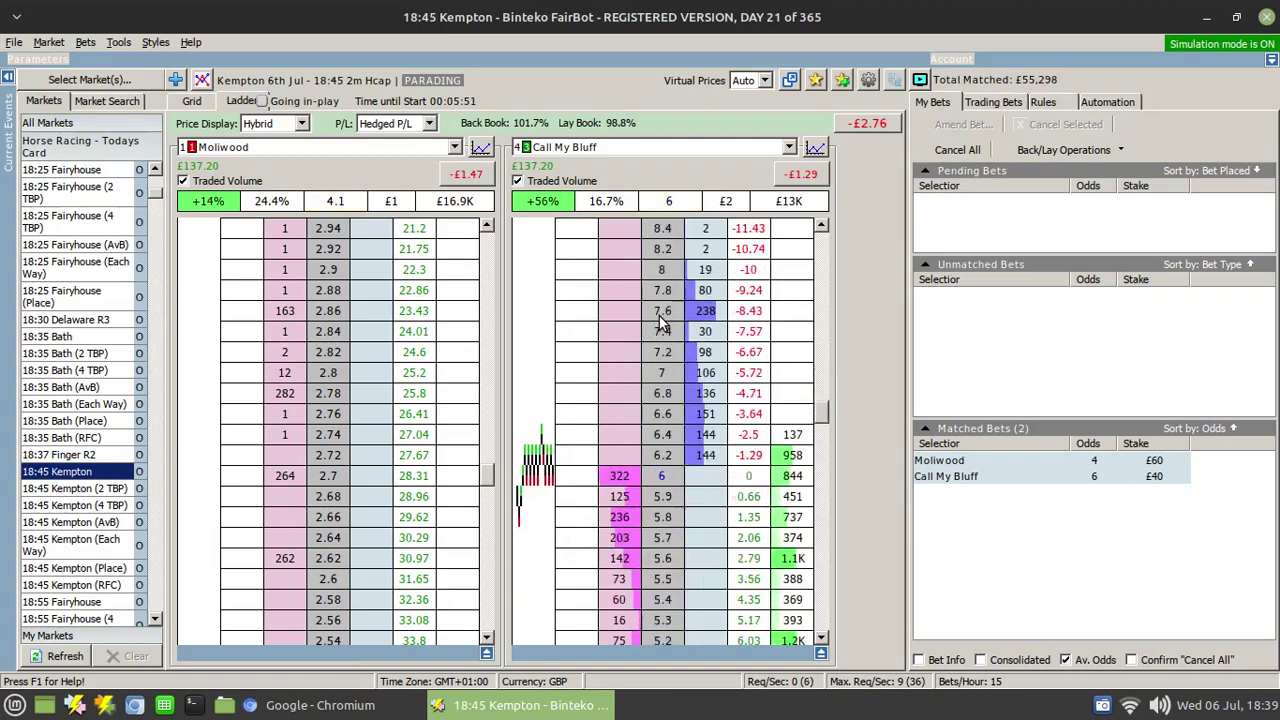
{"action": "scroll", "coordinate": [640, 320], "scroll_direction": "down", "scroll_amount": 3}
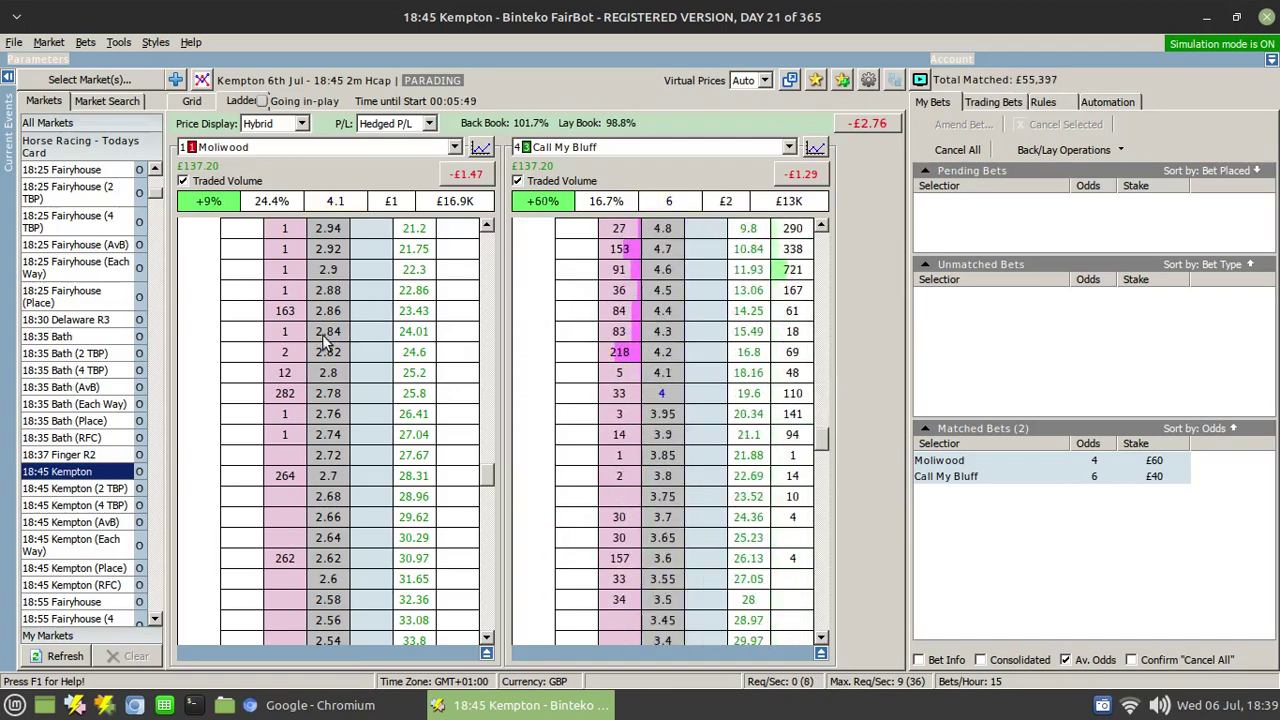
{"action": "scroll", "coordinate": [330, 340], "scroll_direction": "up", "scroll_amount": 10}
{"action": "scroll", "coordinate": [330, 336], "scroll_direction": "up", "scroll_amount": 2}
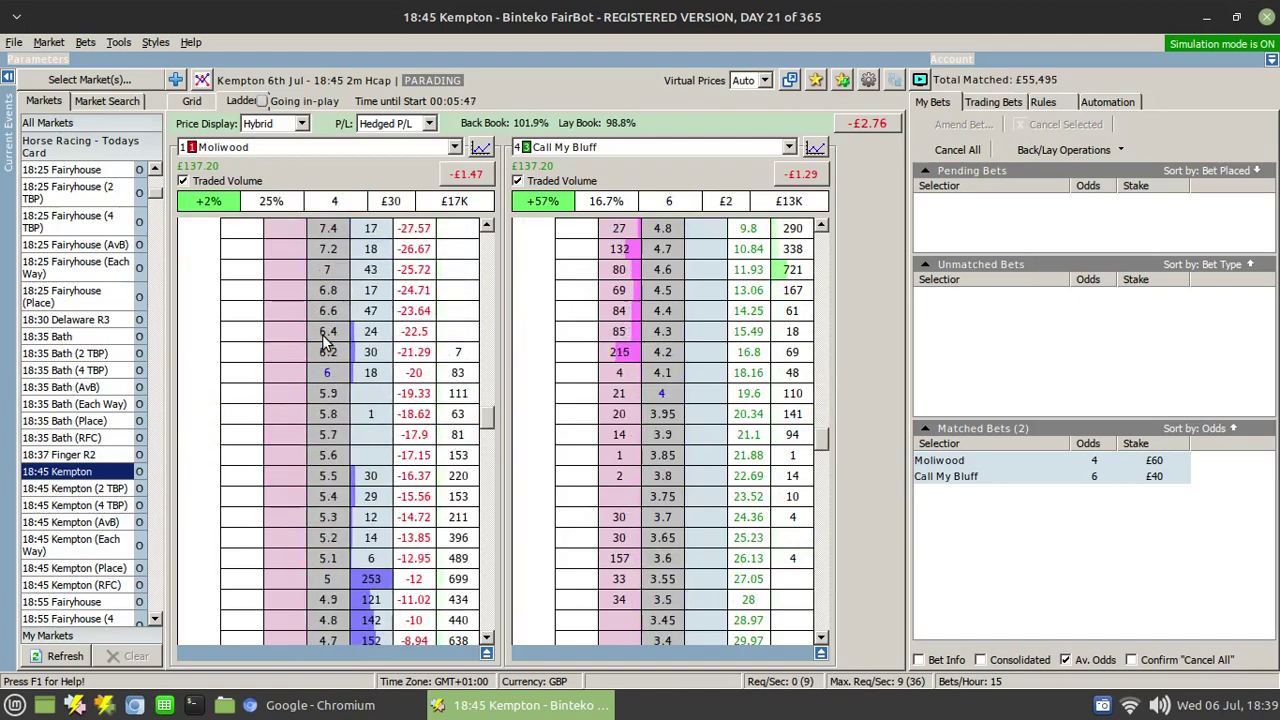
{"action": "scroll", "coordinate": [665, 366], "scroll_direction": "down", "scroll_amount": 3}
{"action": "scroll", "coordinate": [668, 368], "scroll_direction": "down", "scroll_amount": 3}
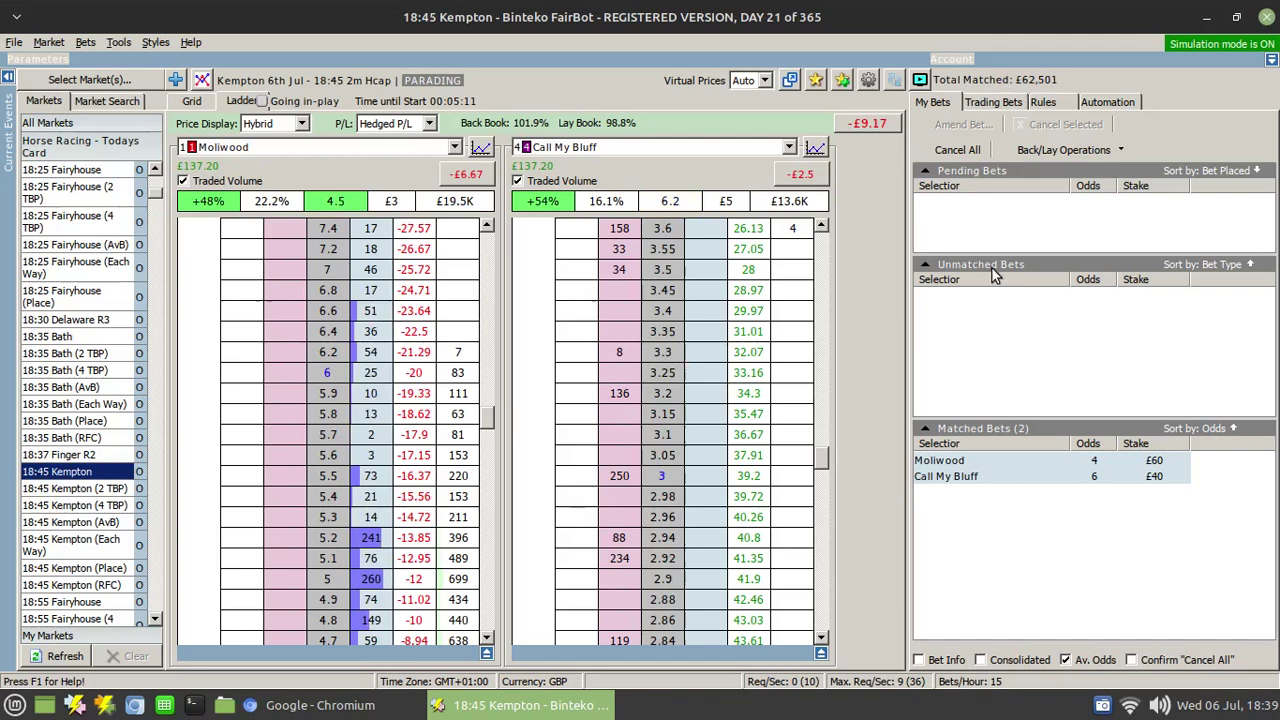
- Open the Dutching (Back) confirmation for the 18:45 Kempton race with £100 stake available
{"action": "left_click", "coordinate": [1058, 152]}
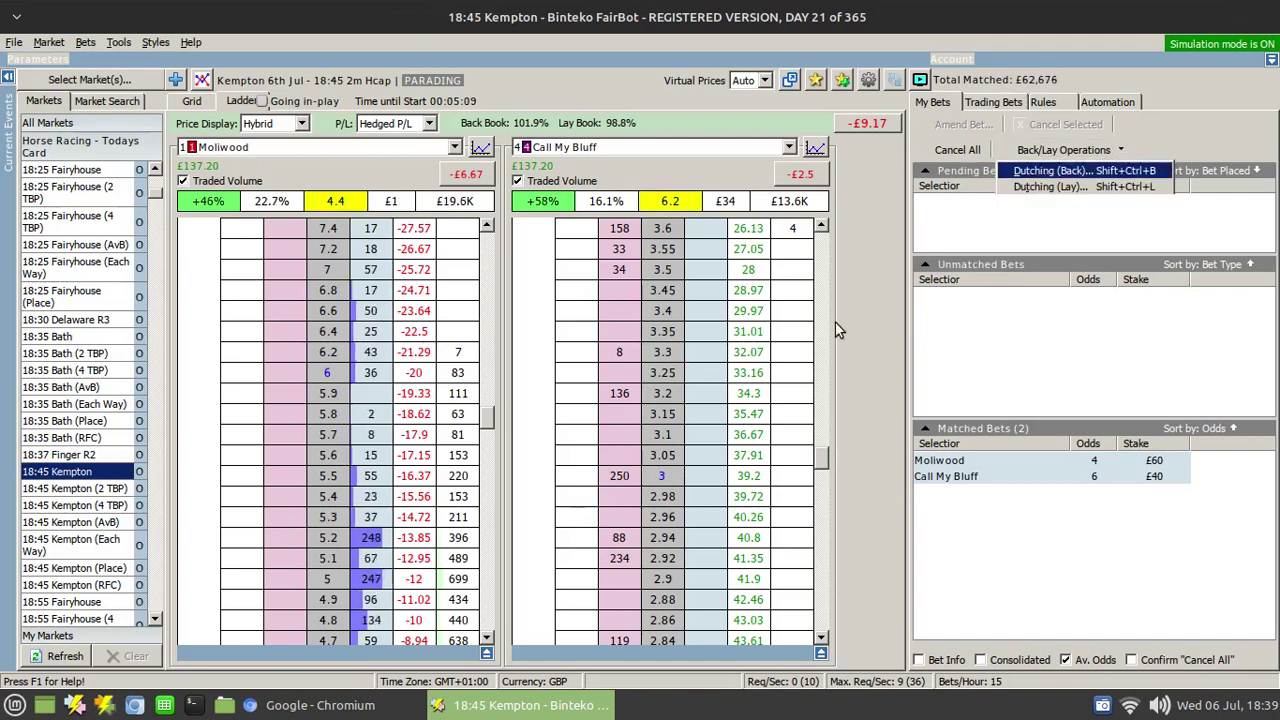
{"action": "key", "text": "Return"}
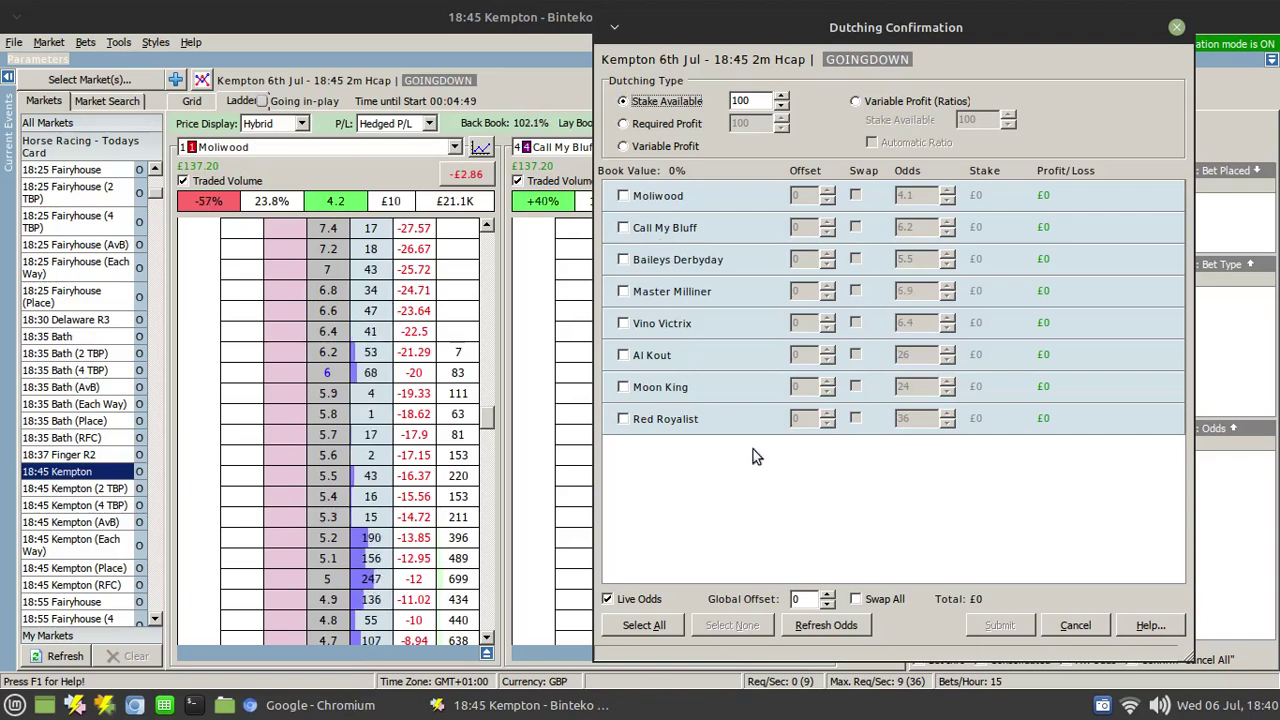
- Cancel the second dutch and open the Strategy Editor from the Automation tab
{"action": "left_click", "coordinate": [1076, 626]}
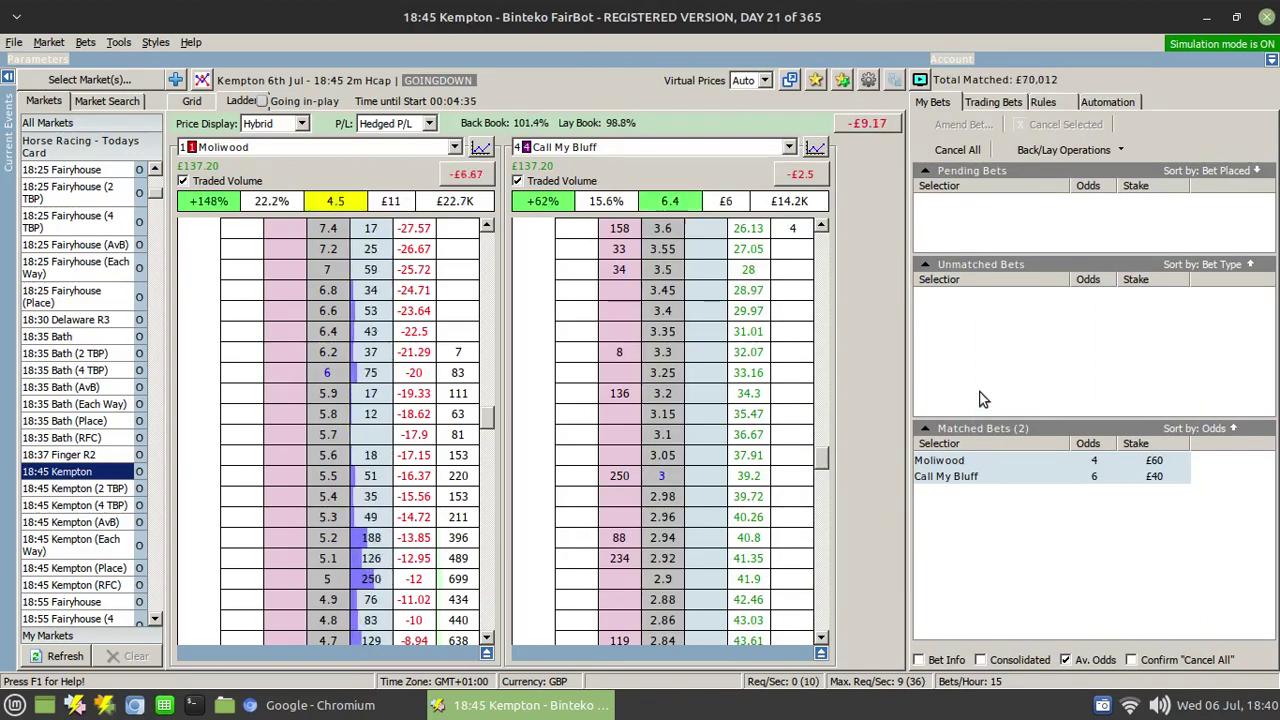
{"action": "left_click", "coordinate": [1106, 103]}
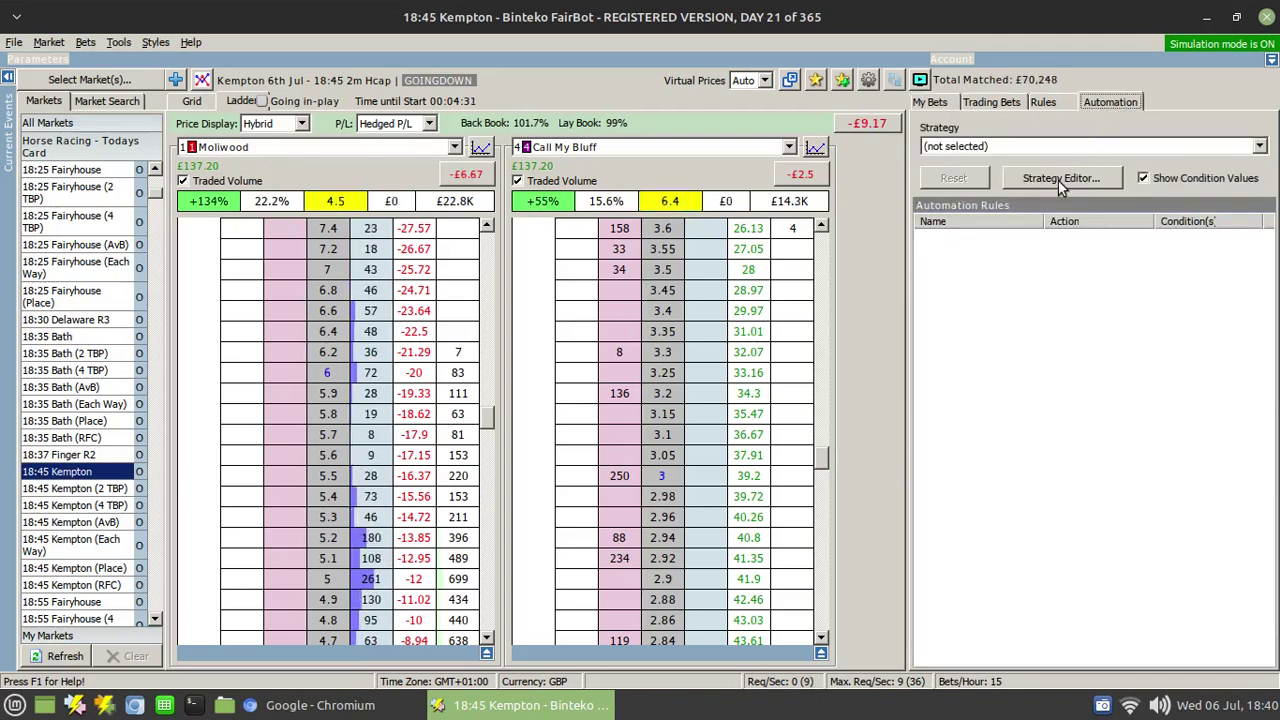
{"action": "left_click", "coordinate": [1058, 180]}
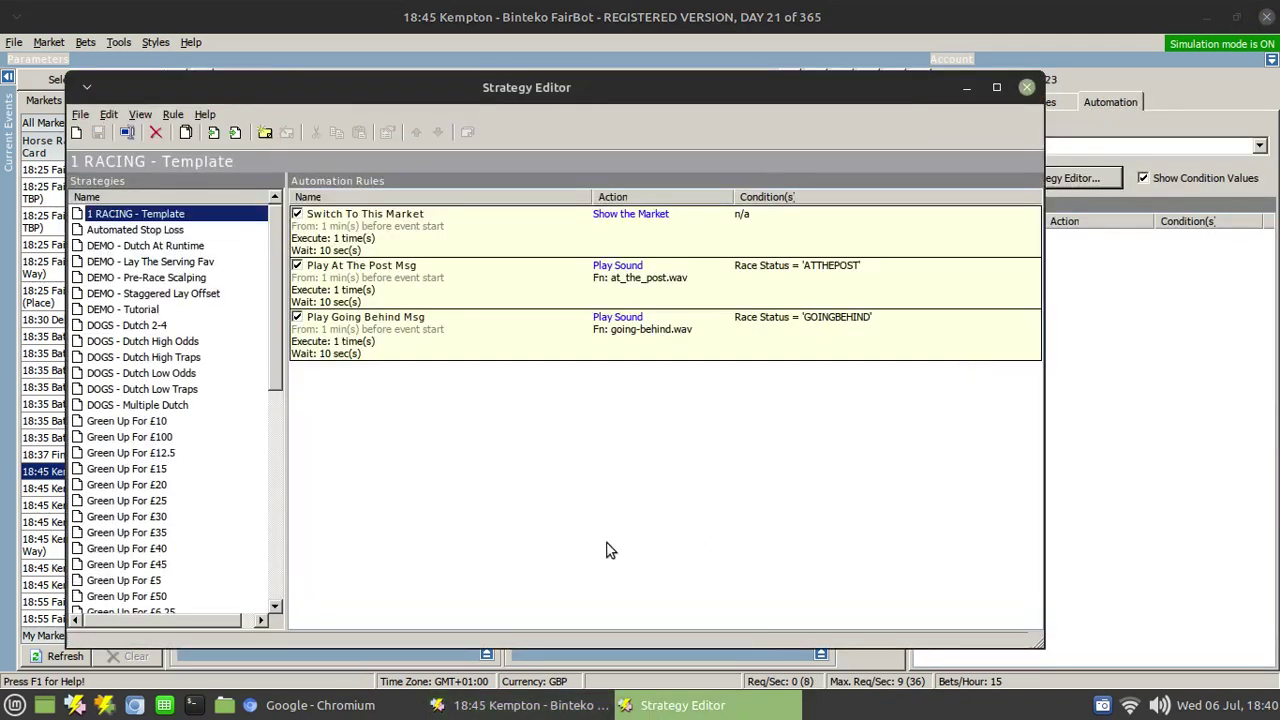
- Select the 'DEMO - Dutch At Runtime' strategy and bring up its Dutch Selected Runners rule options
{"action": "left_click", "coordinate": [143, 247]}
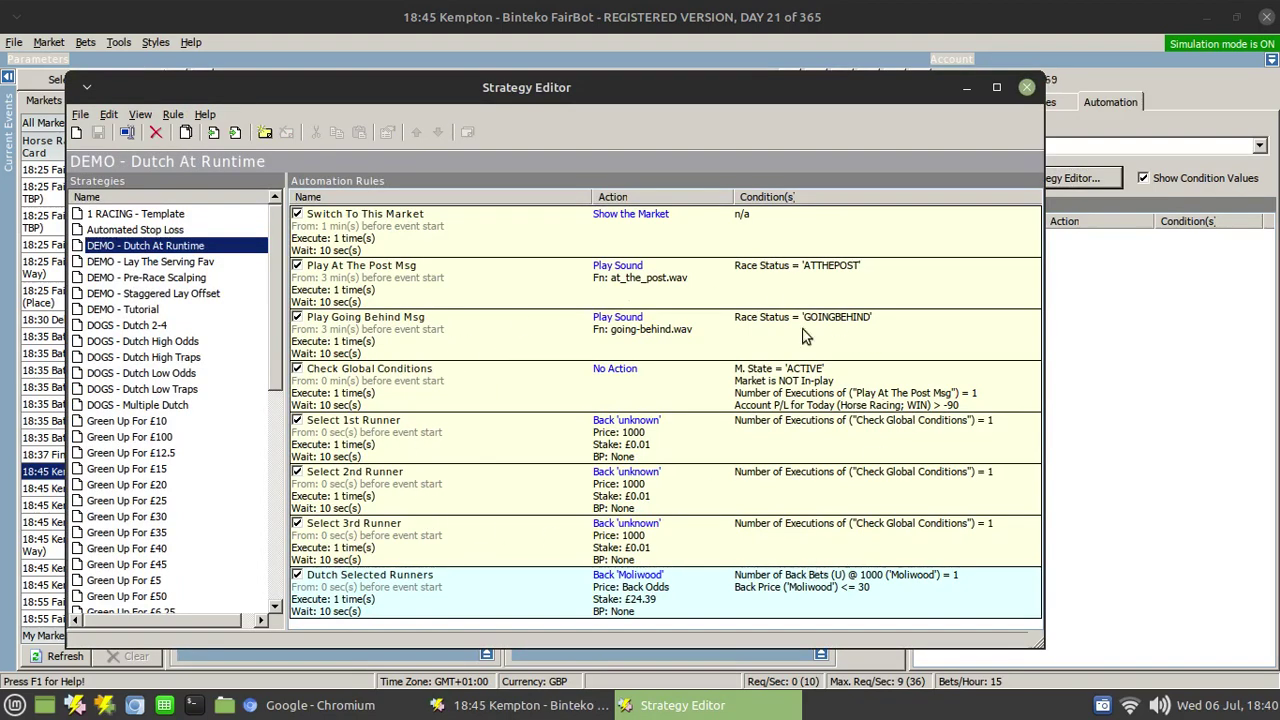
{"action": "right_click", "coordinate": [506, 596]}
- Edit the Dutch Selected Runners rule and list its actions, currently Place a Bet
{"action": "left_click", "coordinate": [548, 610]}
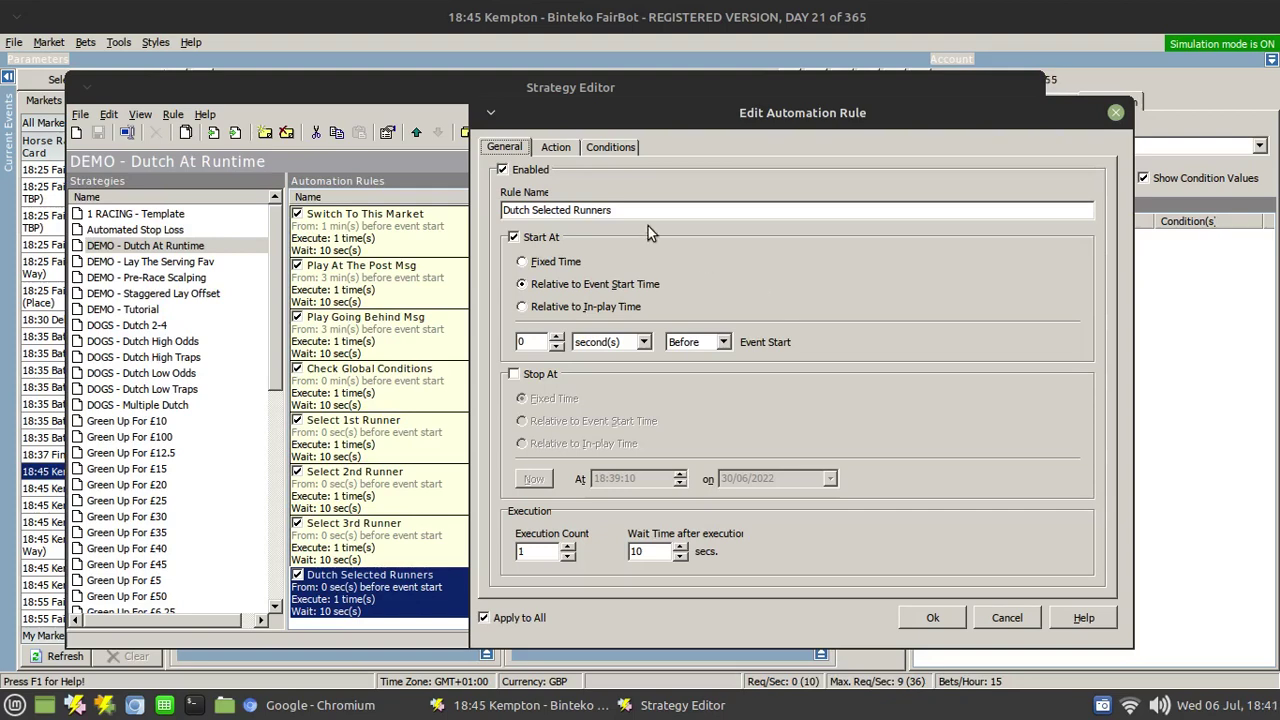
{"action": "left_click", "coordinate": [556, 147]}
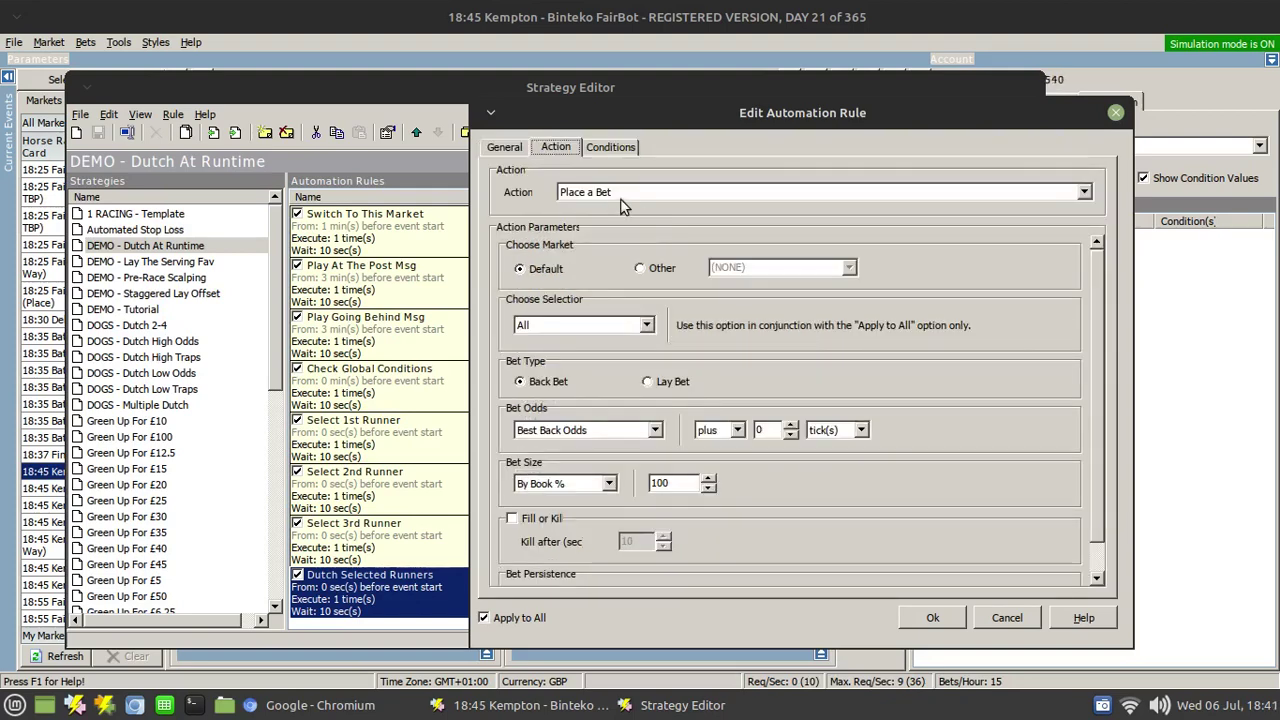
{"action": "left_click", "coordinate": [645, 191]}
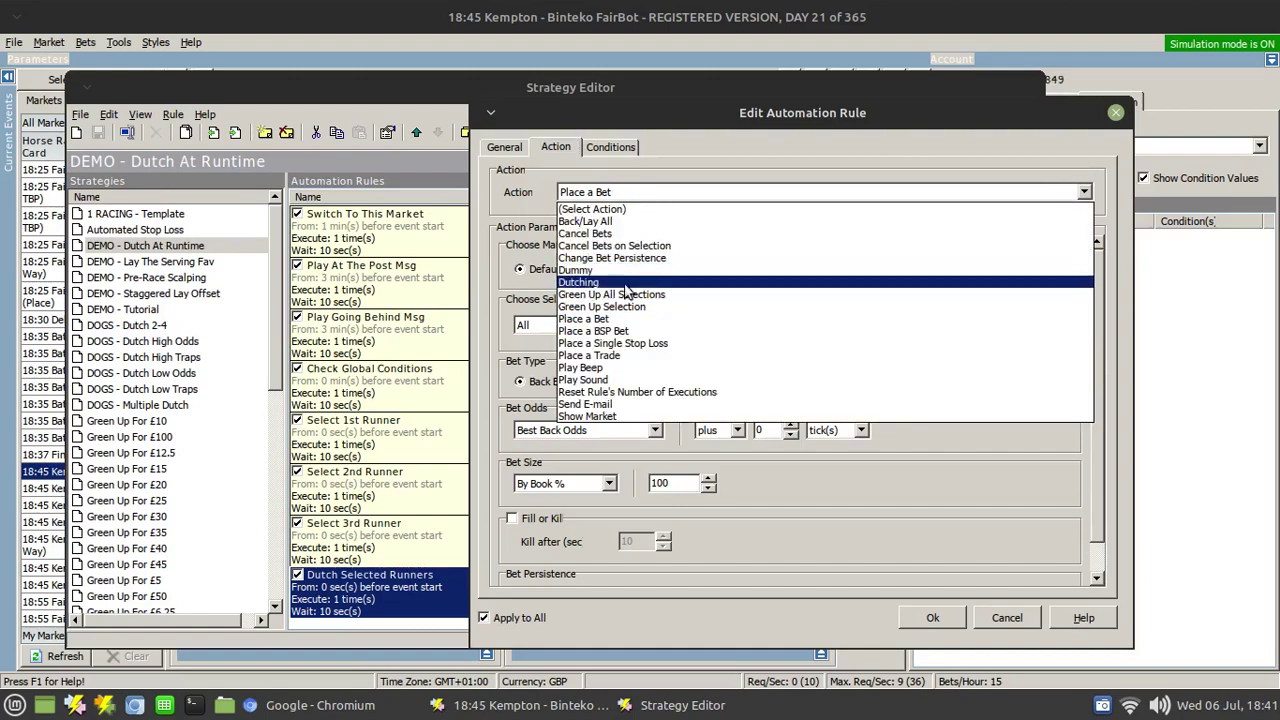
{"action": "left_click", "coordinate": [620, 193]}
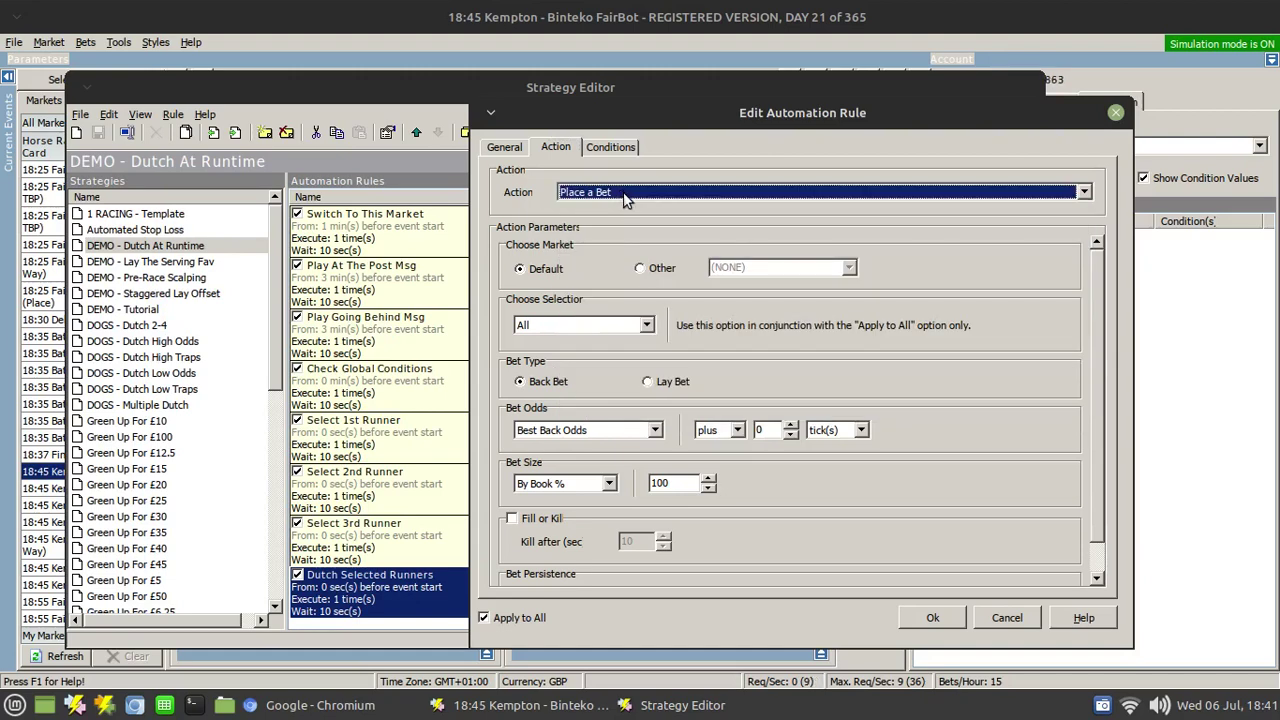
{"action": "left_click", "coordinate": [624, 193]}
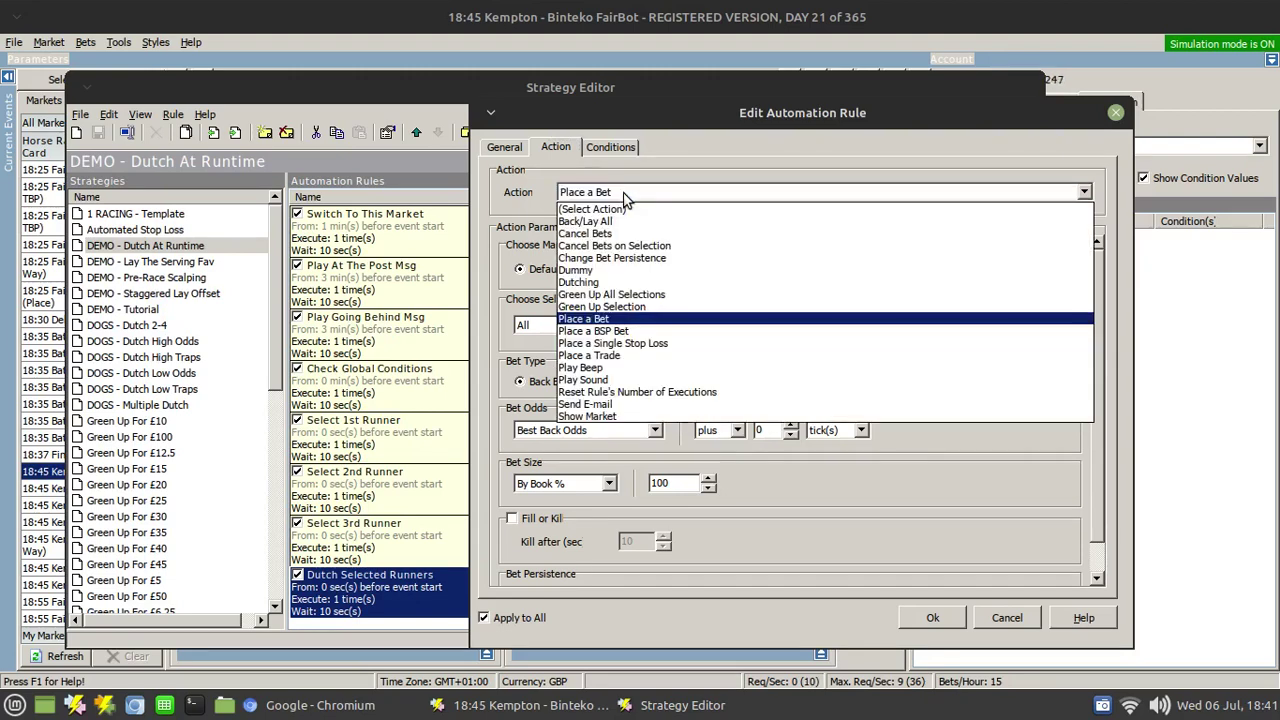
- Make the rule place a trade on All runners at Best Back Odds
{"action": "left_click", "coordinate": [590, 355]}
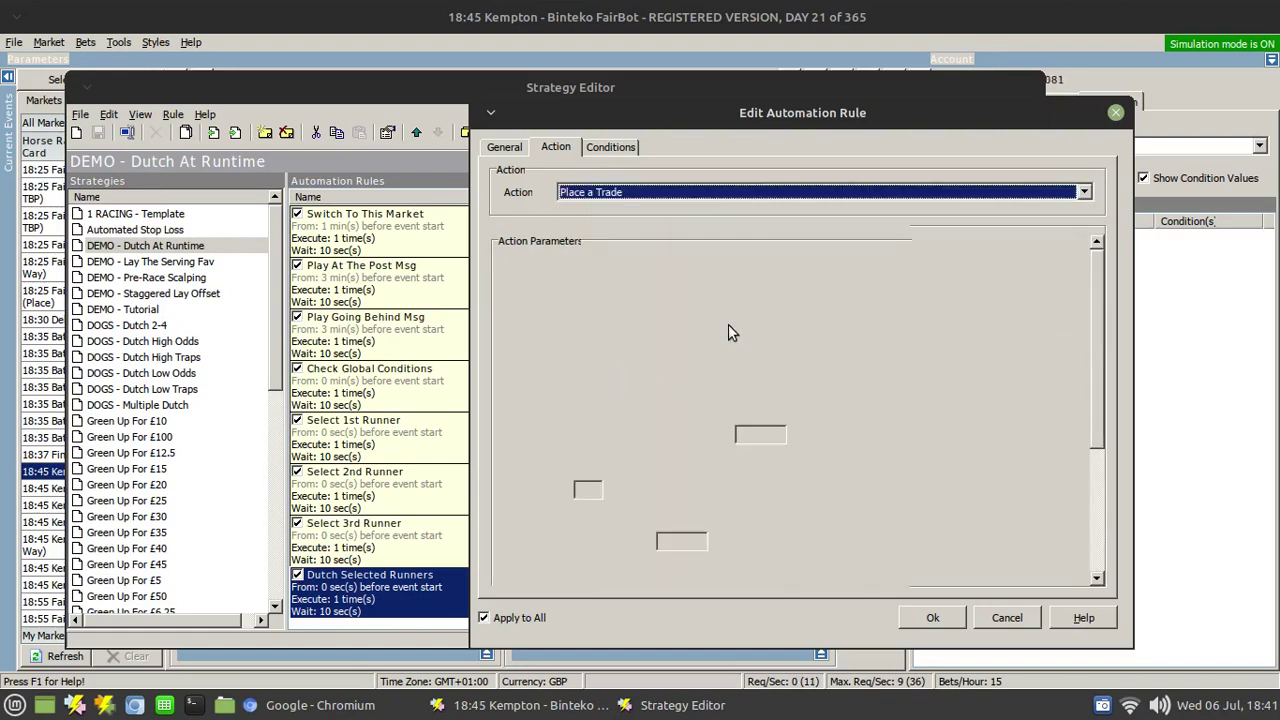
{"action": "left_click", "coordinate": [646, 325]}
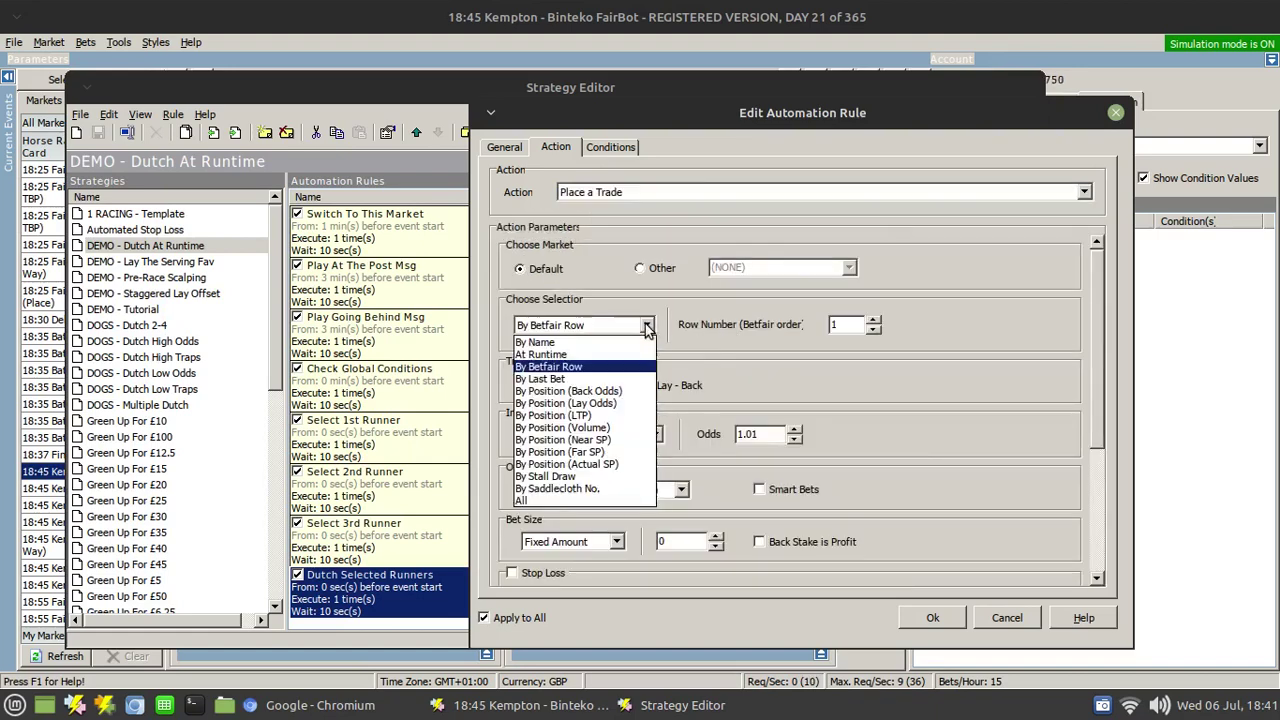
{"action": "left_click", "coordinate": [540, 502]}
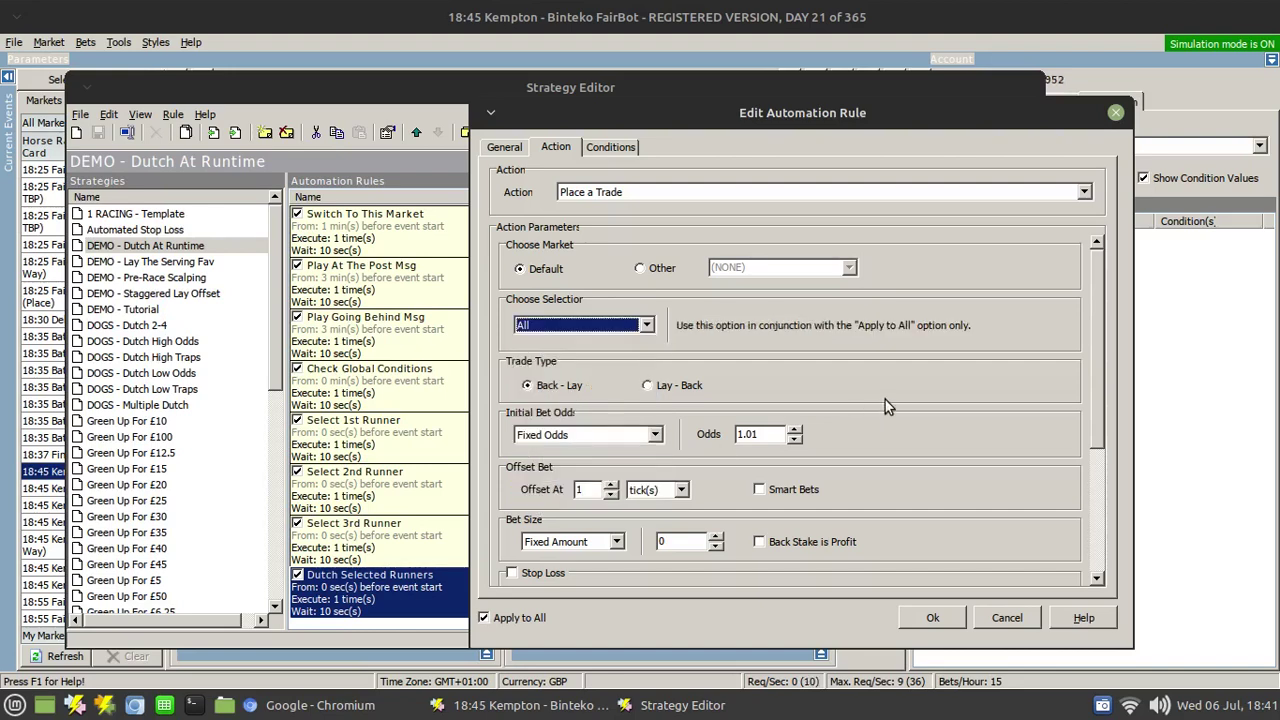
{"action": "left_click", "coordinate": [655, 436]}
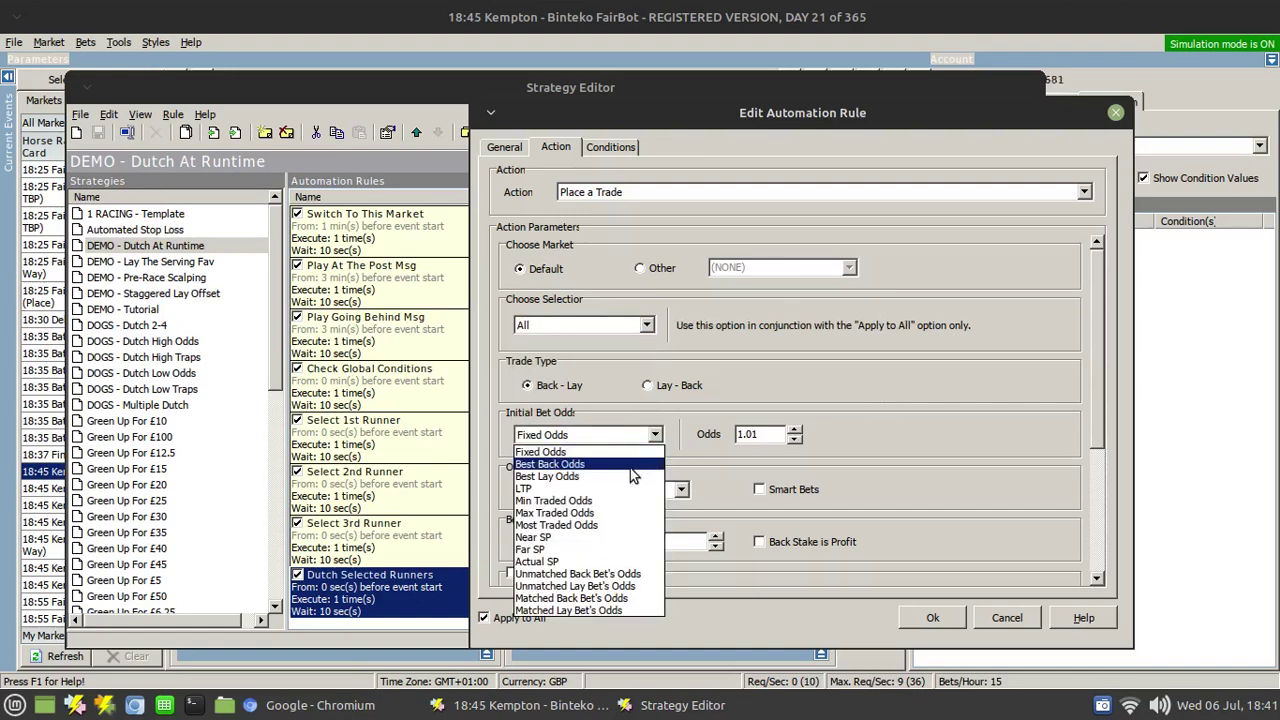
{"action": "left_click", "coordinate": [568, 476]}
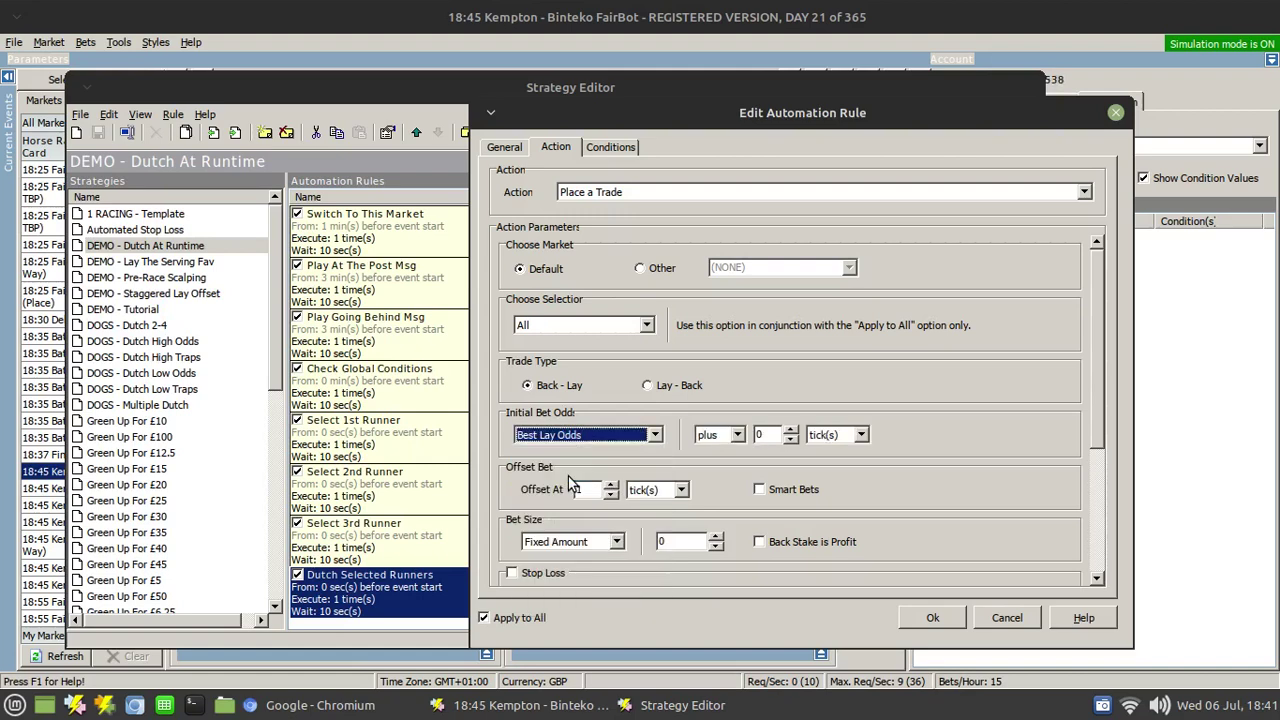
{"action": "left_click", "coordinate": [655, 434]}
{"action": "left_click", "coordinate": [606, 456]}
- Set a 20 % (true) offset with Smart Bets and size bets By Book % 100
{"action": "double_click", "coordinate": [594, 491]}
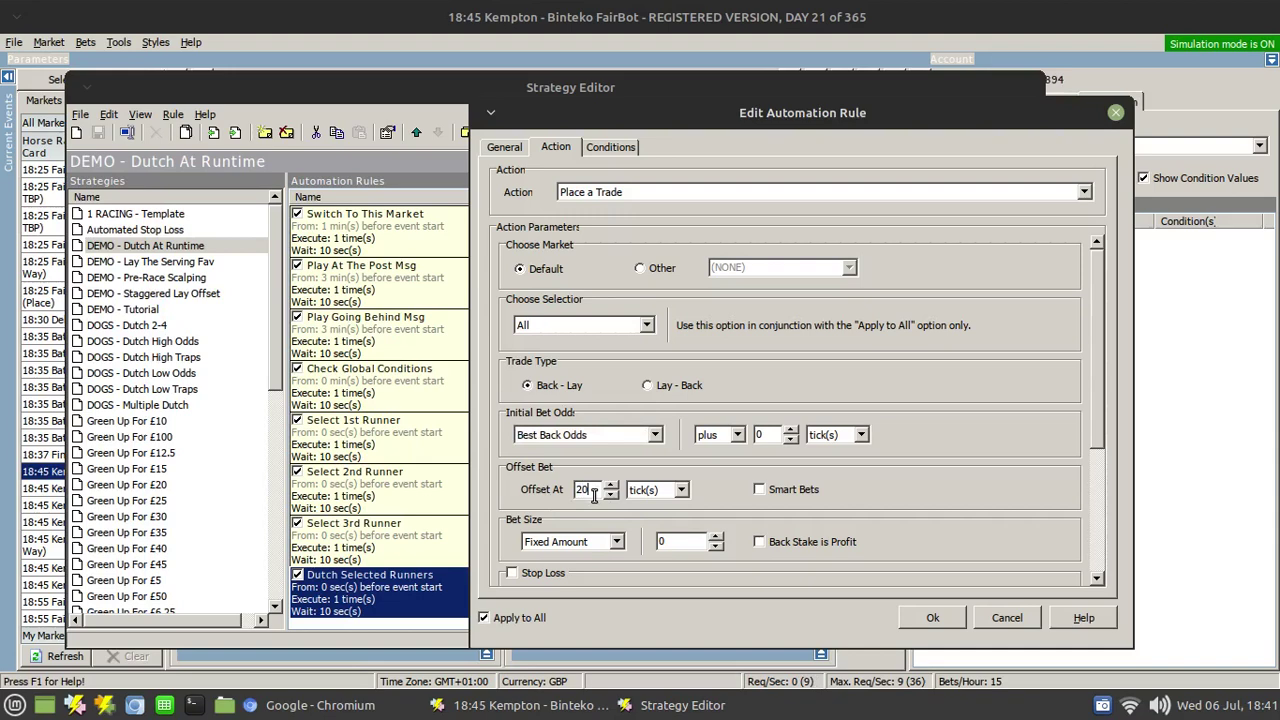
{"action": "left_click", "coordinate": [643, 490]}
{"action": "left_click", "coordinate": [650, 524]}
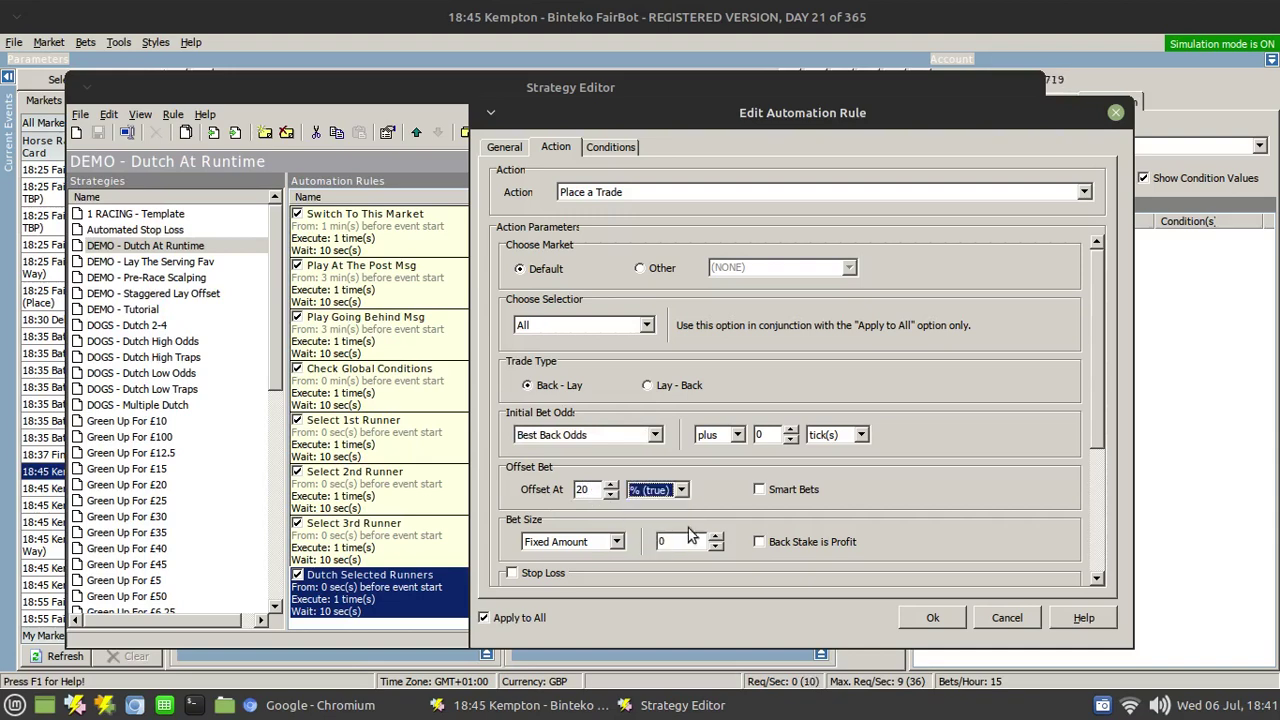
{"action": "left_click", "coordinate": [759, 490]}
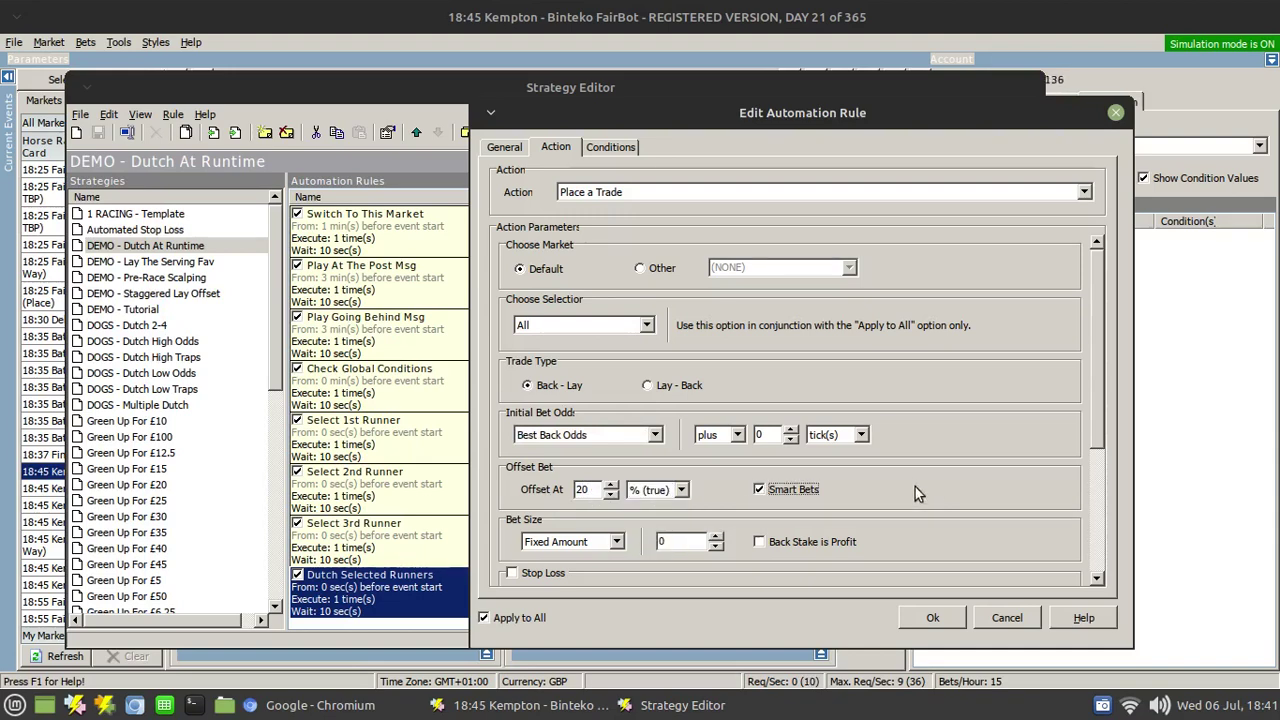
{"action": "double_click", "coordinate": [686, 541]}
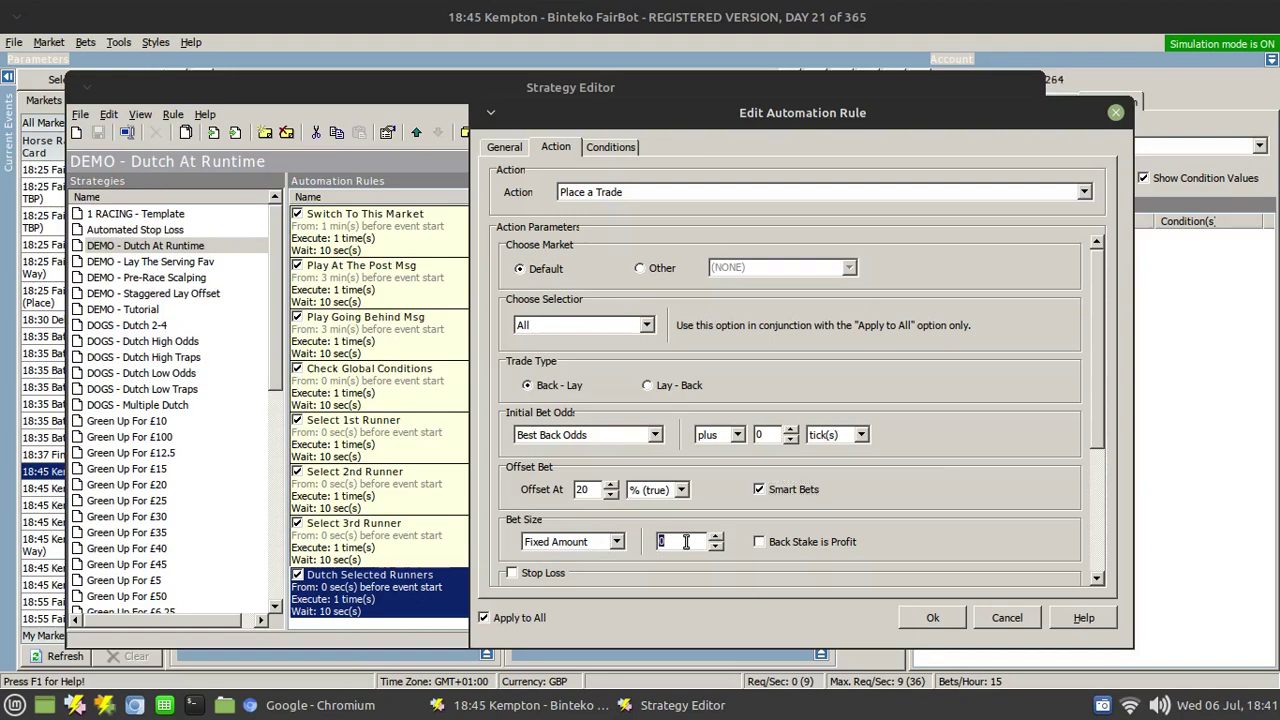
{"action": "left_click", "coordinate": [616, 542]}
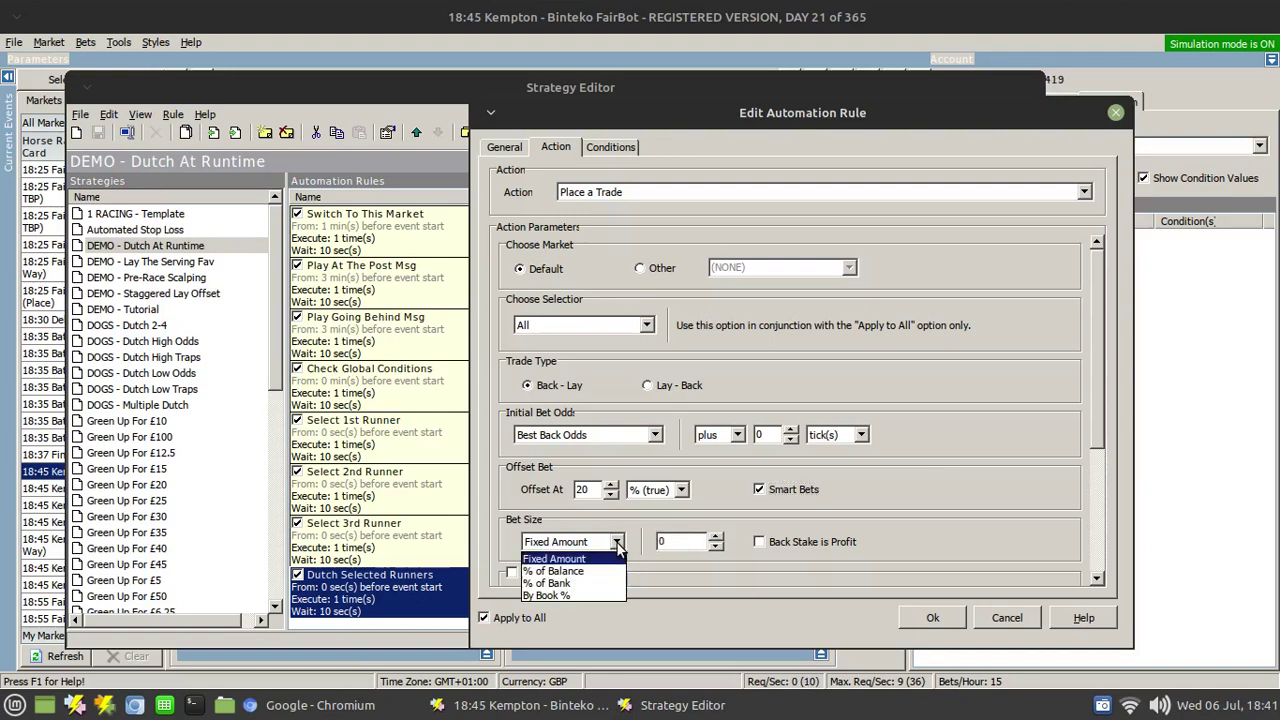
{"action": "left_click", "coordinate": [559, 596]}
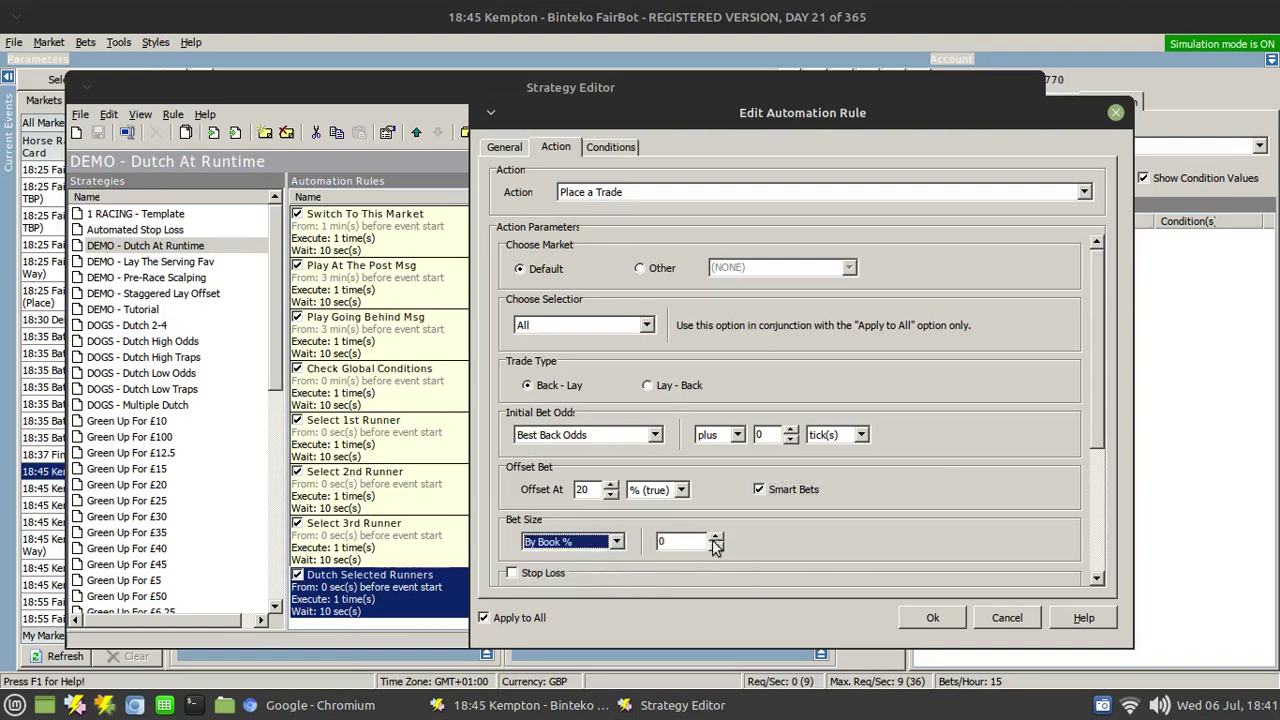
{"action": "double_click", "coordinate": [687, 541]}
{"action": "type", "text": "100"}
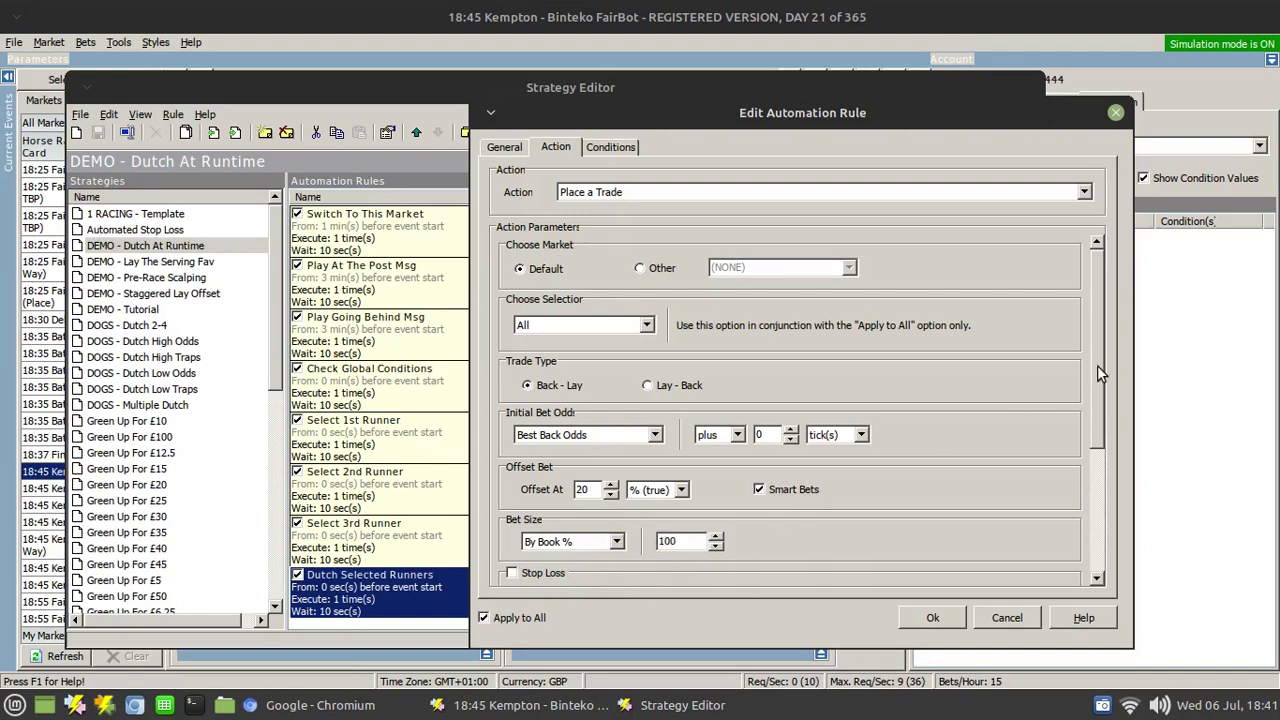
- Set the trade's bet persistence to Keep and review the rule's conditions
{"action": "left_click_drag", "start_coordinate": [1097, 365], "coordinate": [1099, 523]}
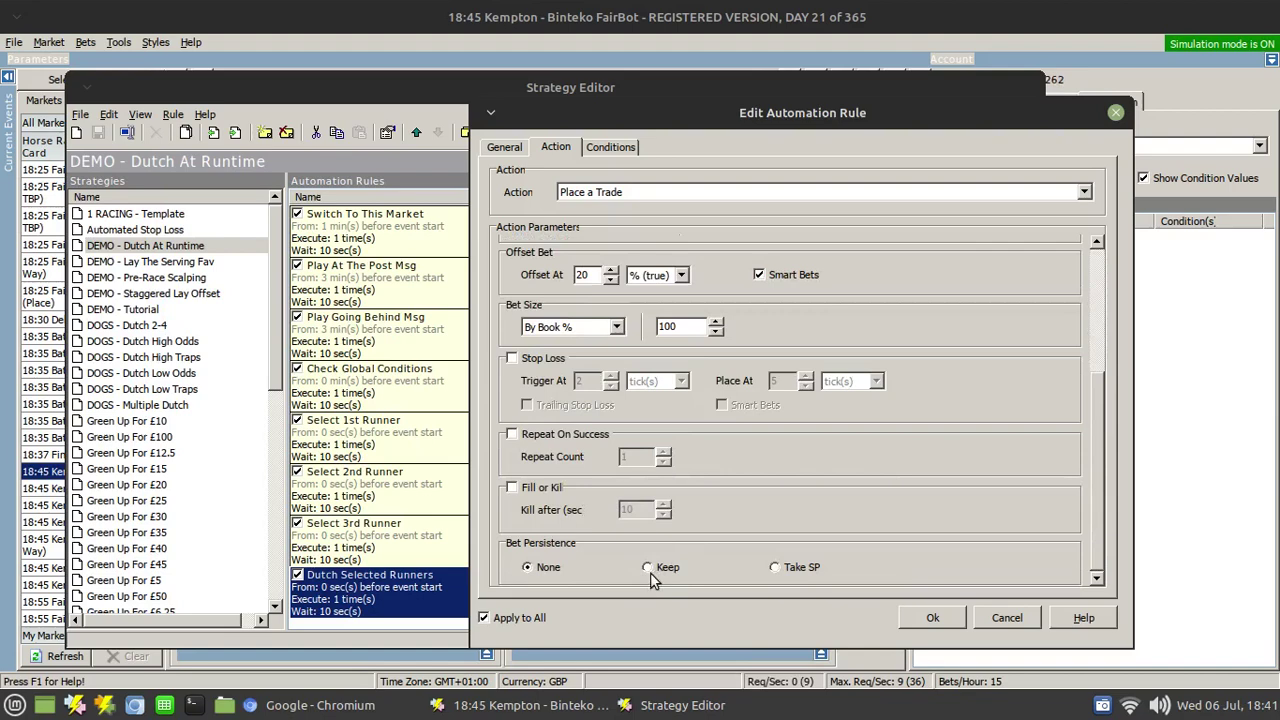
{"action": "left_click", "coordinate": [648, 568]}
{"action": "left_click", "coordinate": [616, 146]}
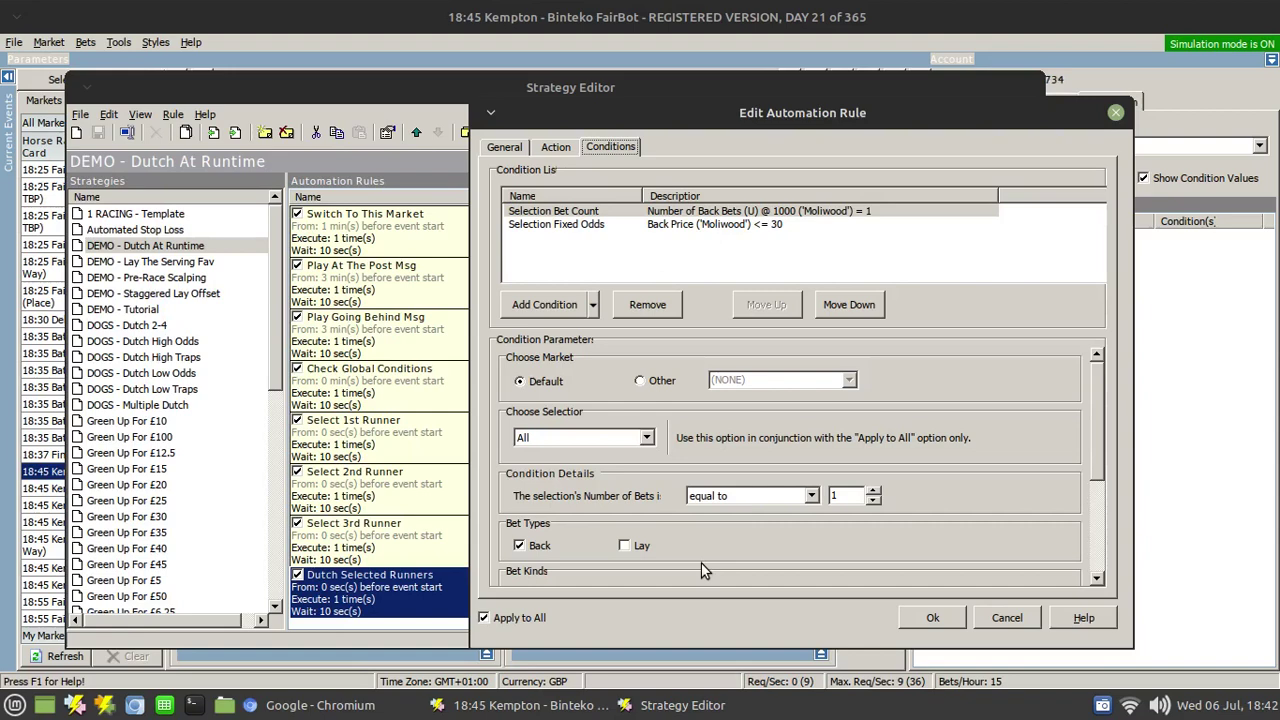
- Confirm the rule, save the DEMO - Dutch At Runtime strategy and close the editor
{"action": "left_click", "coordinate": [936, 618]}
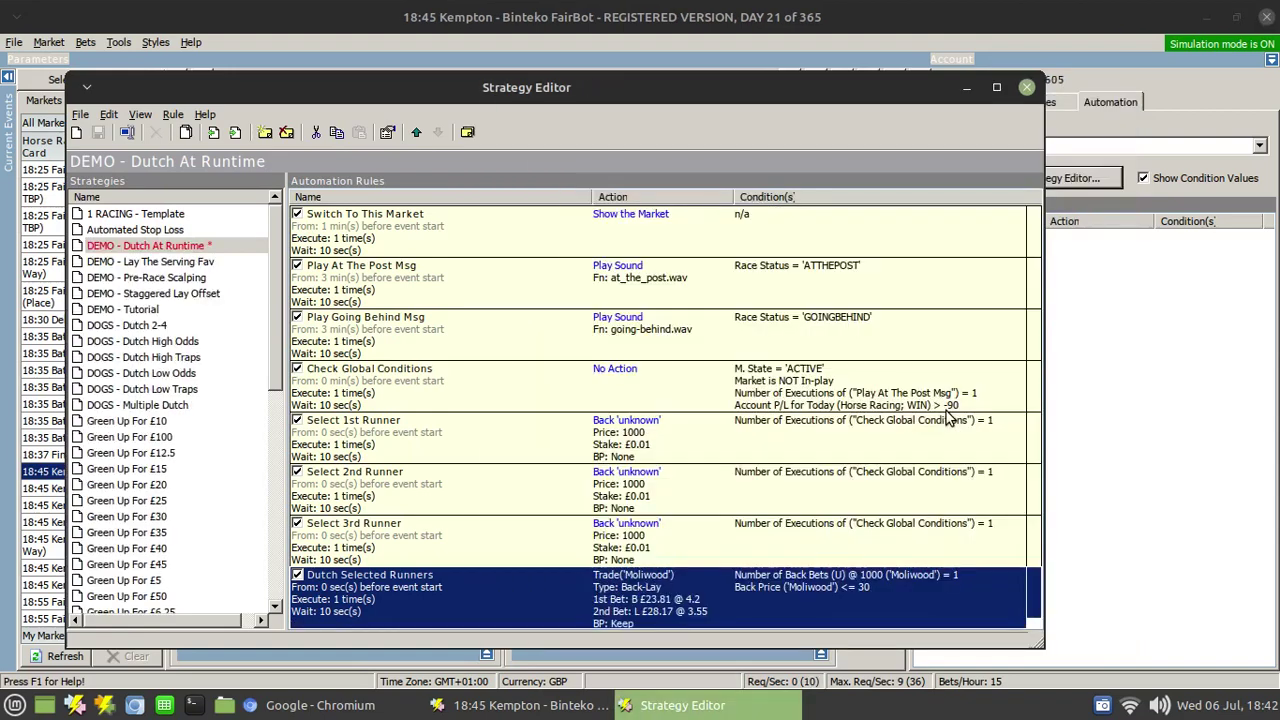
{"action": "left_click", "coordinate": [98, 132]}
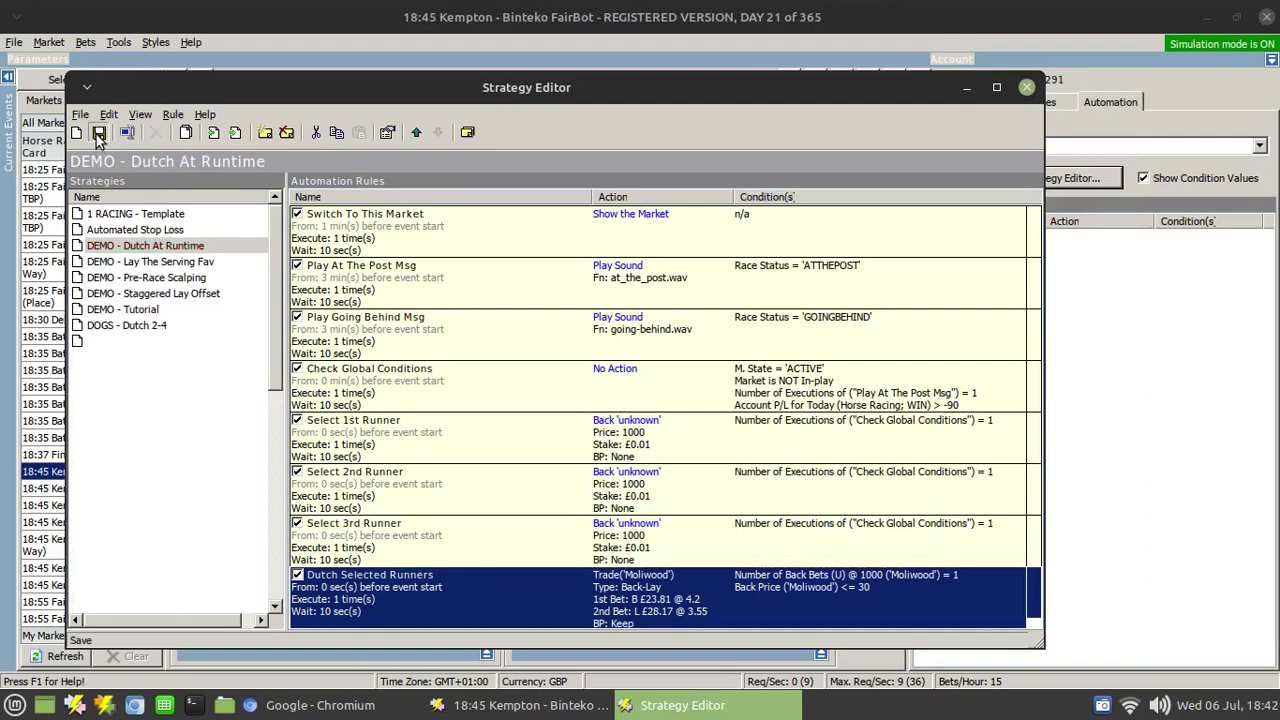
{"action": "left_click", "coordinate": [1026, 88]}
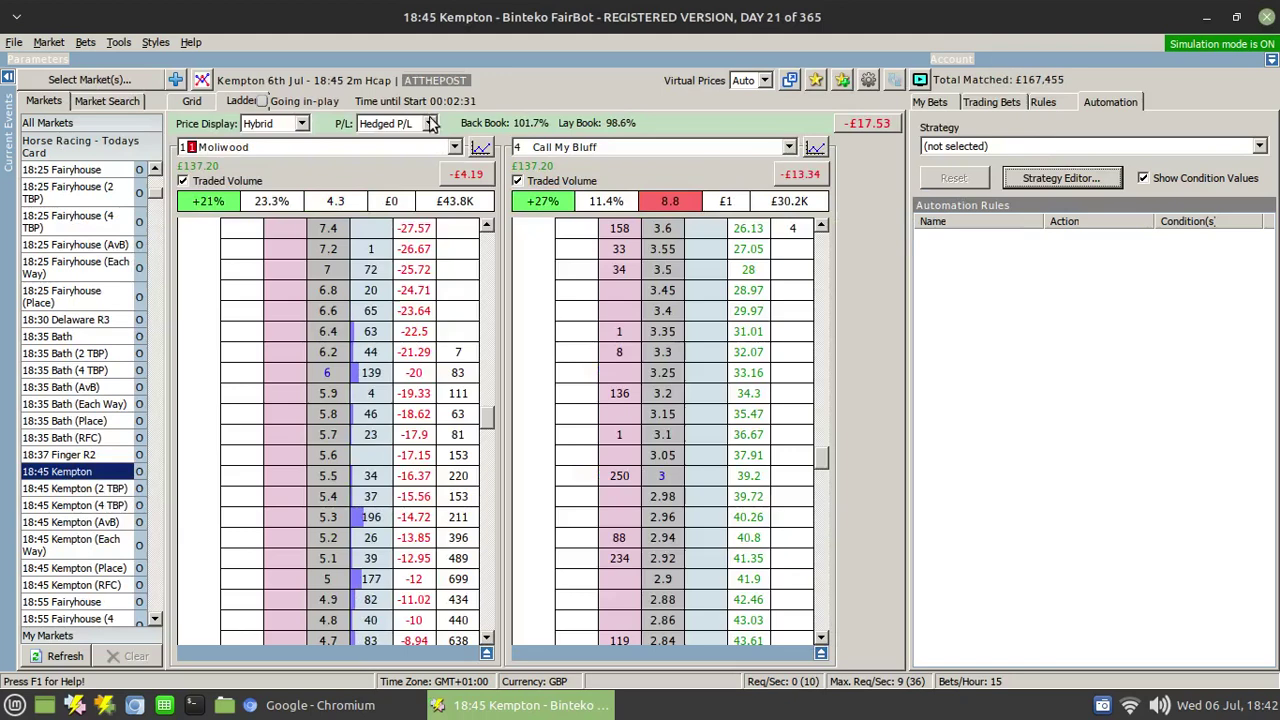
- Turn simulation mode off and back on, acknowledging both warnings, to reset simulated P/L
{"action": "left_click", "coordinate": [14, 42]}
{"action": "left_click", "coordinate": [30, 114]}
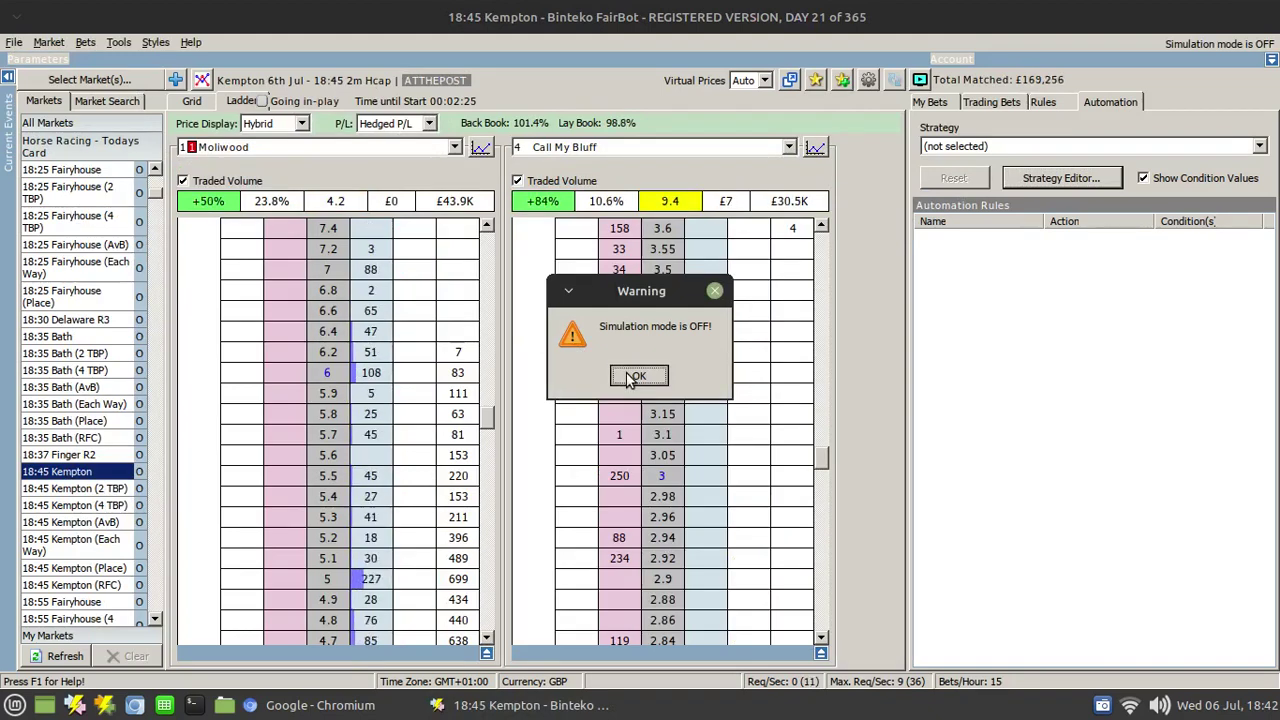
{"action": "left_click", "coordinate": [636, 376]}
{"action": "left_click", "coordinate": [14, 42]}
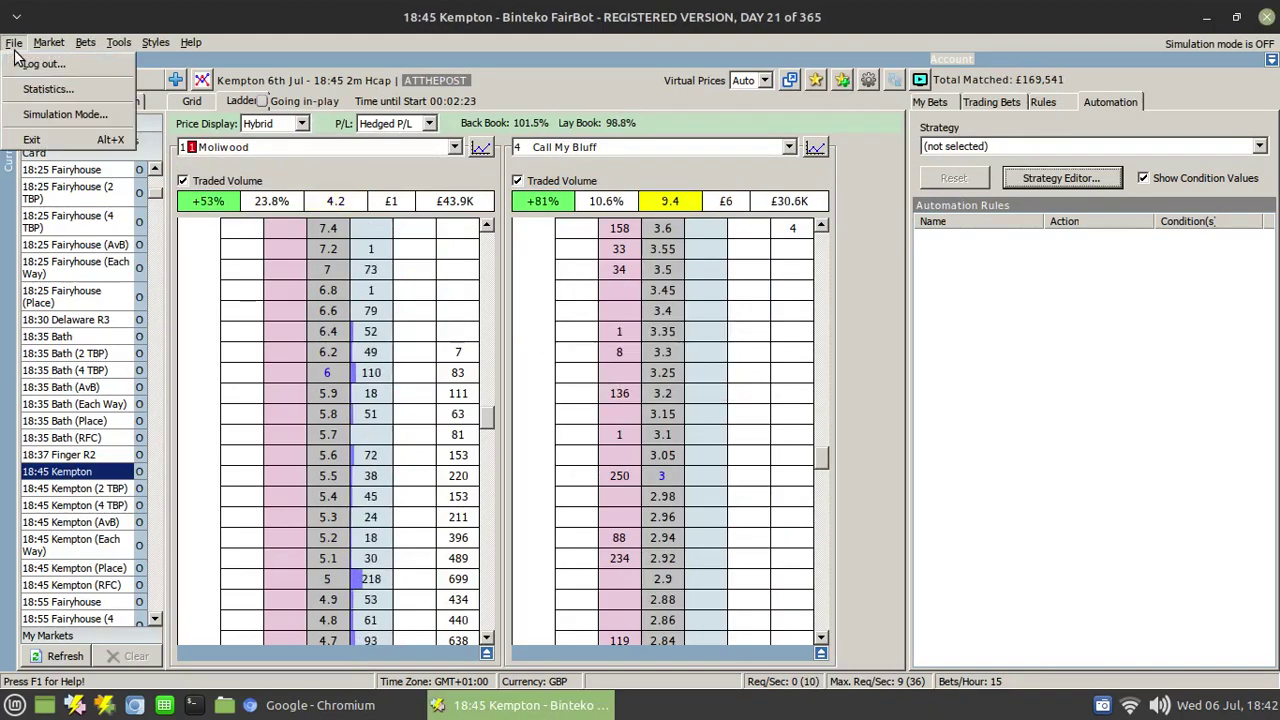
{"action": "left_click", "coordinate": [35, 116]}
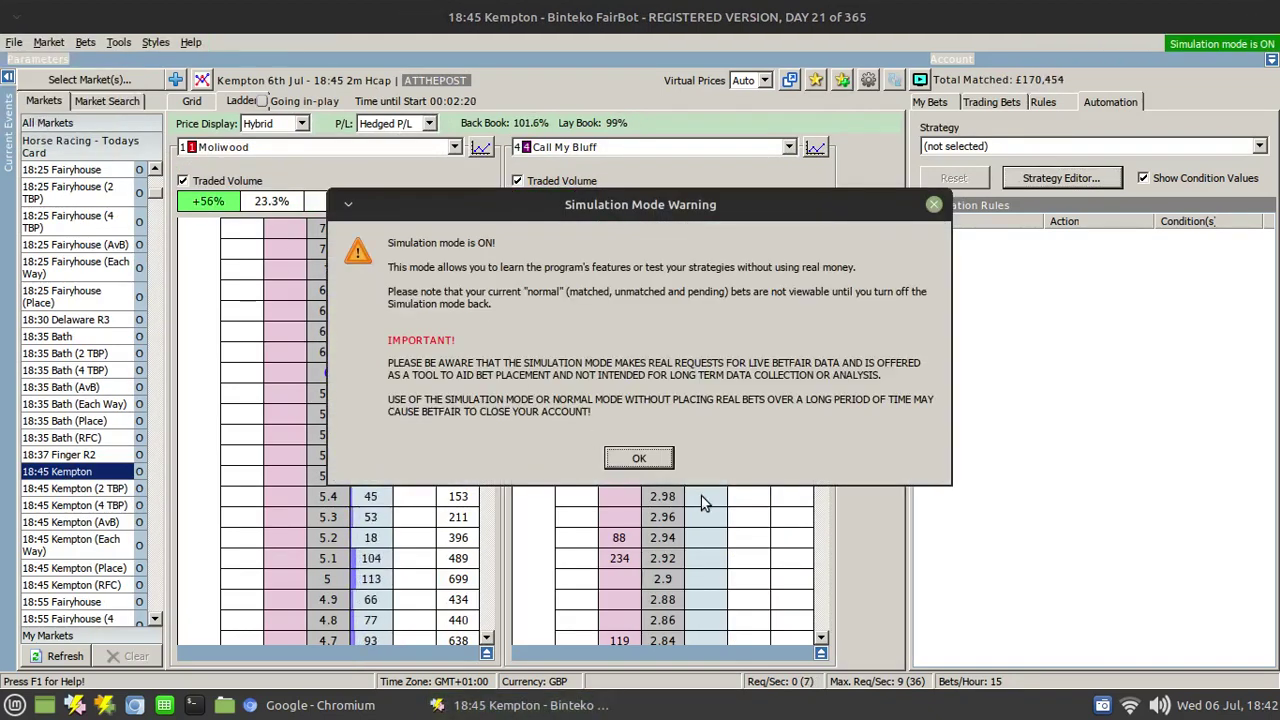
{"action": "left_click", "coordinate": [639, 459]}
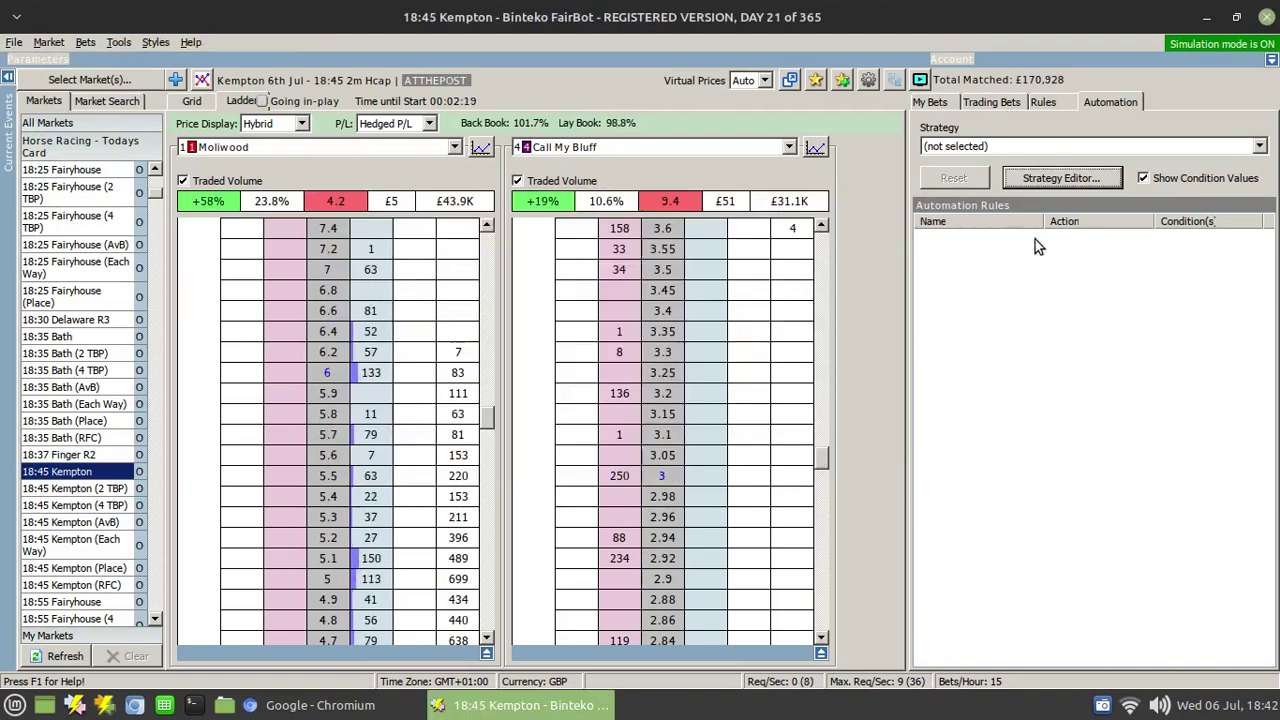
- Show all Kempton runners in the grid, apply DEMO - Dutch At Runtime, and set Master Milliner as first runner
{"action": "left_click", "coordinate": [196, 102]}
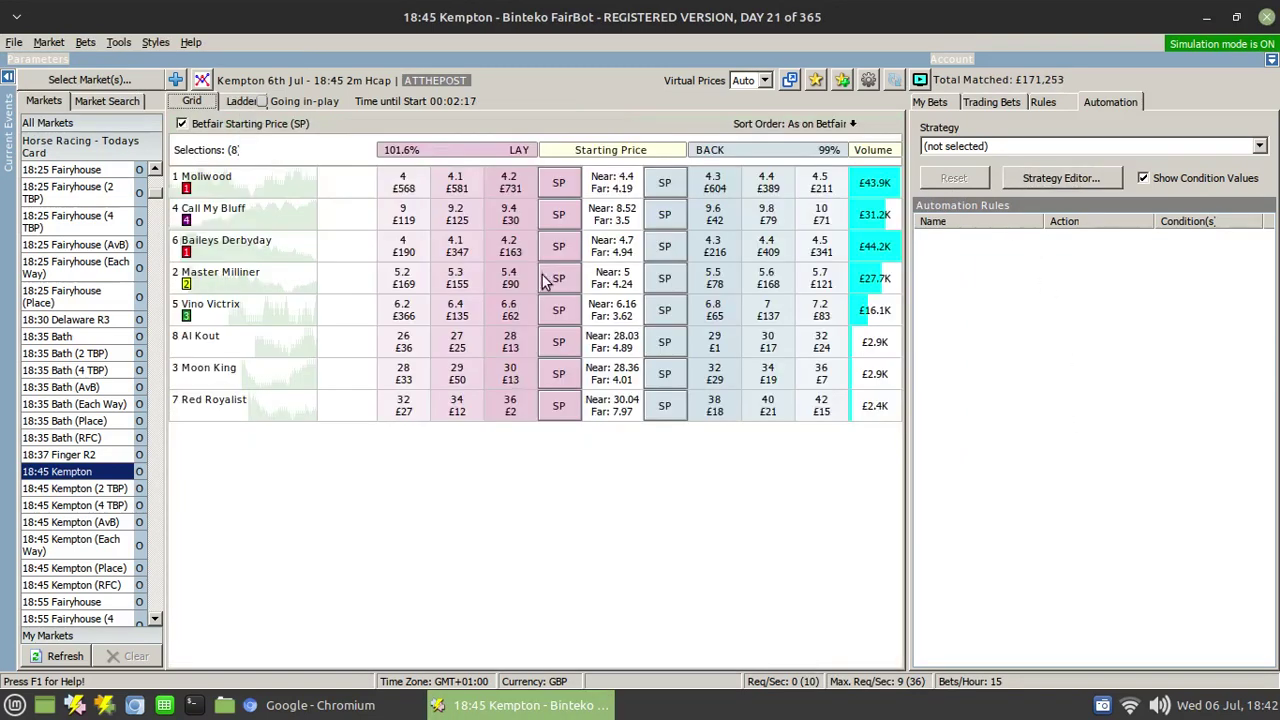
{"action": "left_click", "coordinate": [1018, 147]}
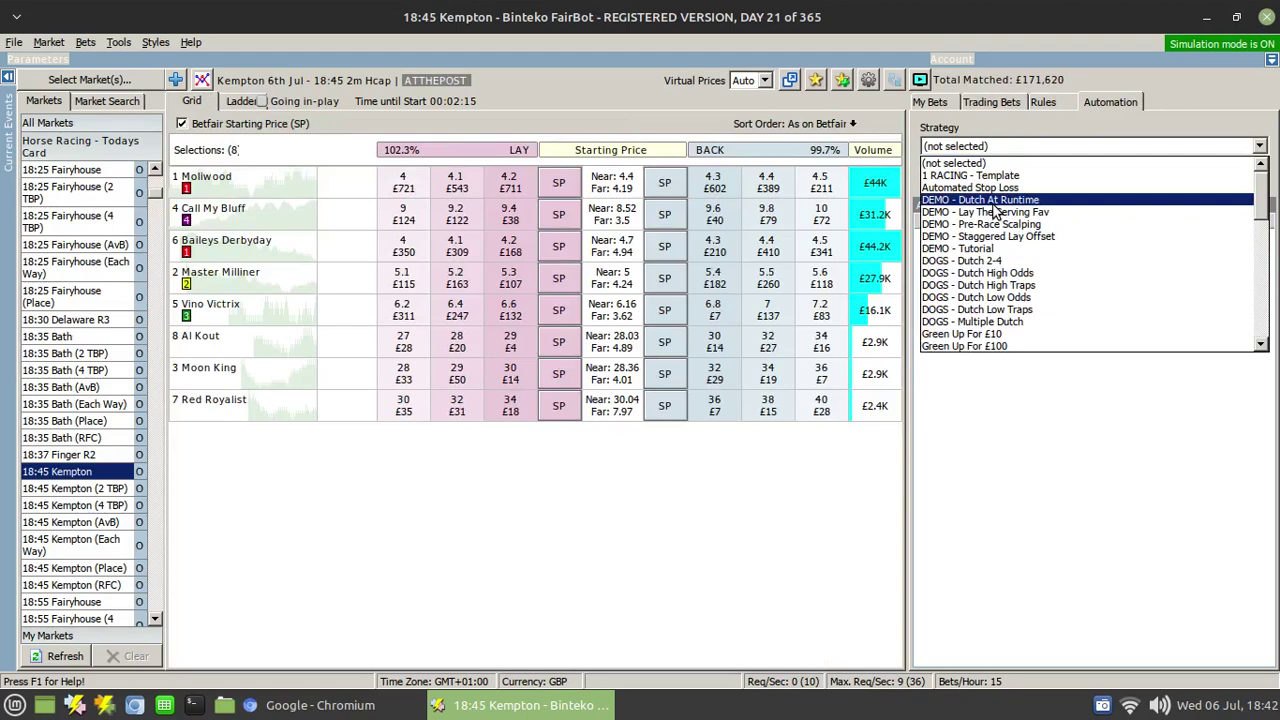
{"action": "left_click", "coordinate": [990, 200]}
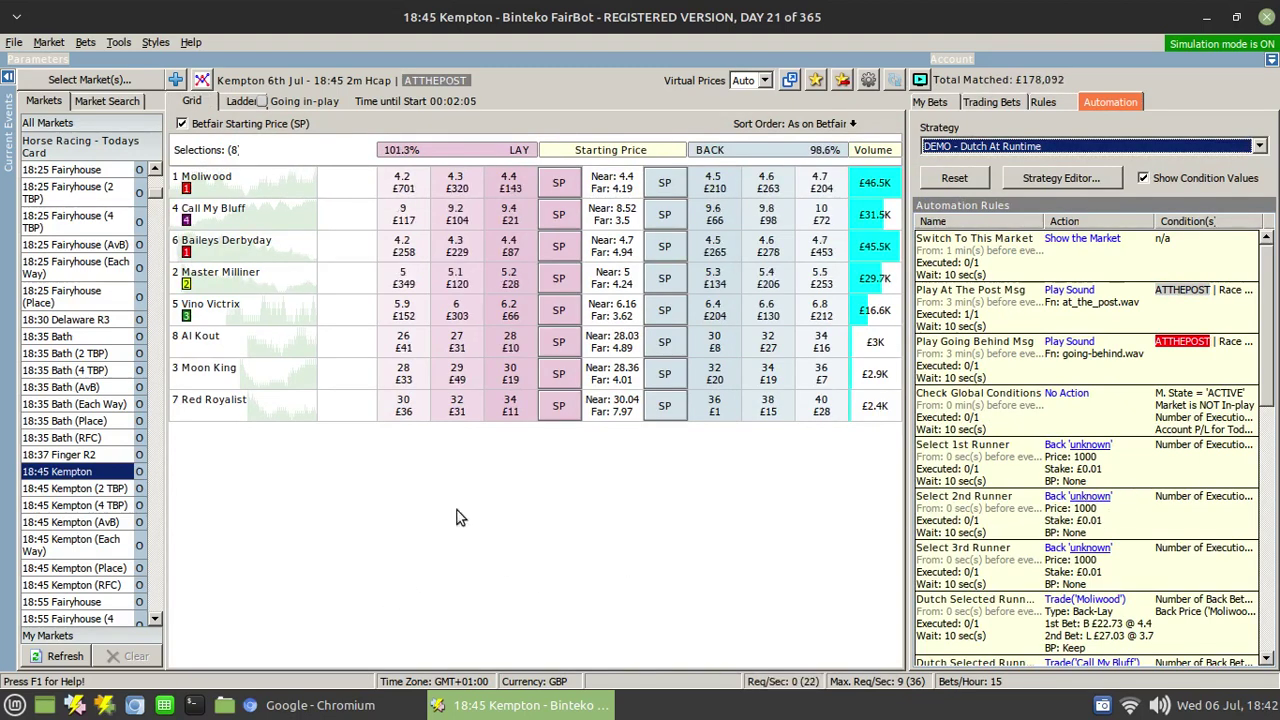
{"action": "left_click", "coordinate": [1092, 446]}
- Pick Master Milliner as the 1st runner and Vino Victrix as the 2nd, then show My Bets
{"action": "left_click", "coordinate": [1114, 527]}
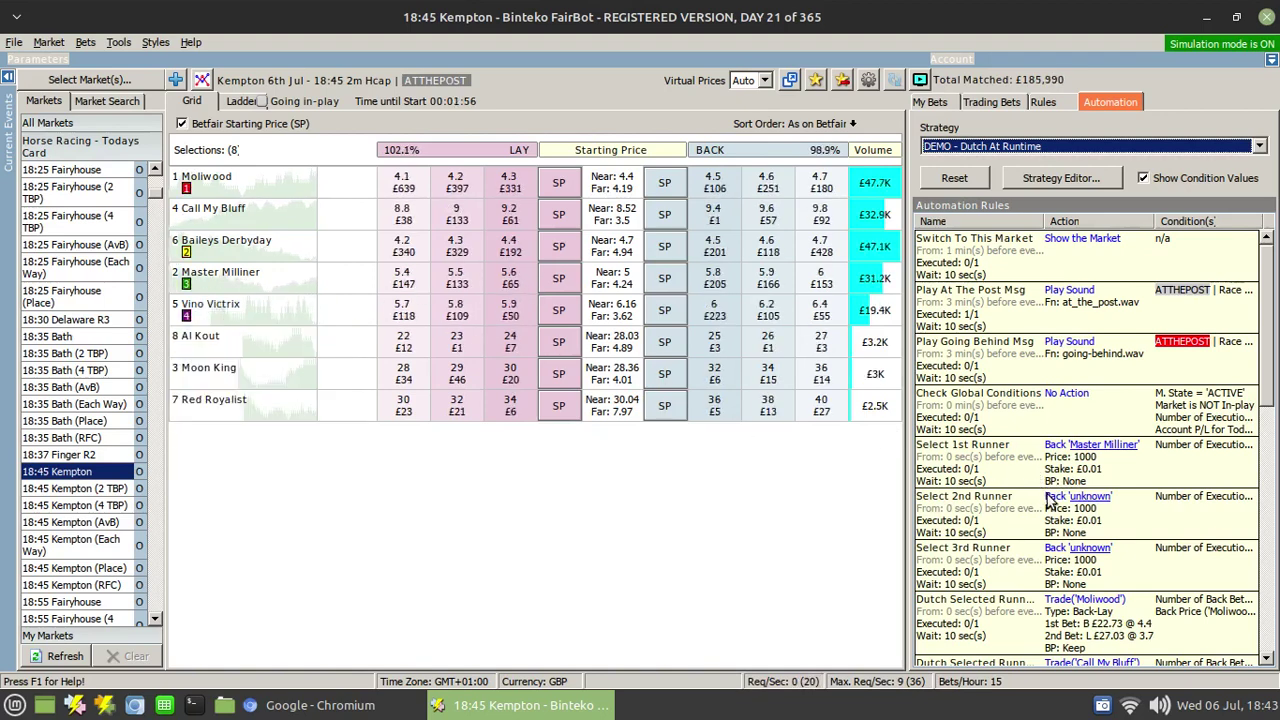
{"action": "left_click", "coordinate": [1080, 500]}
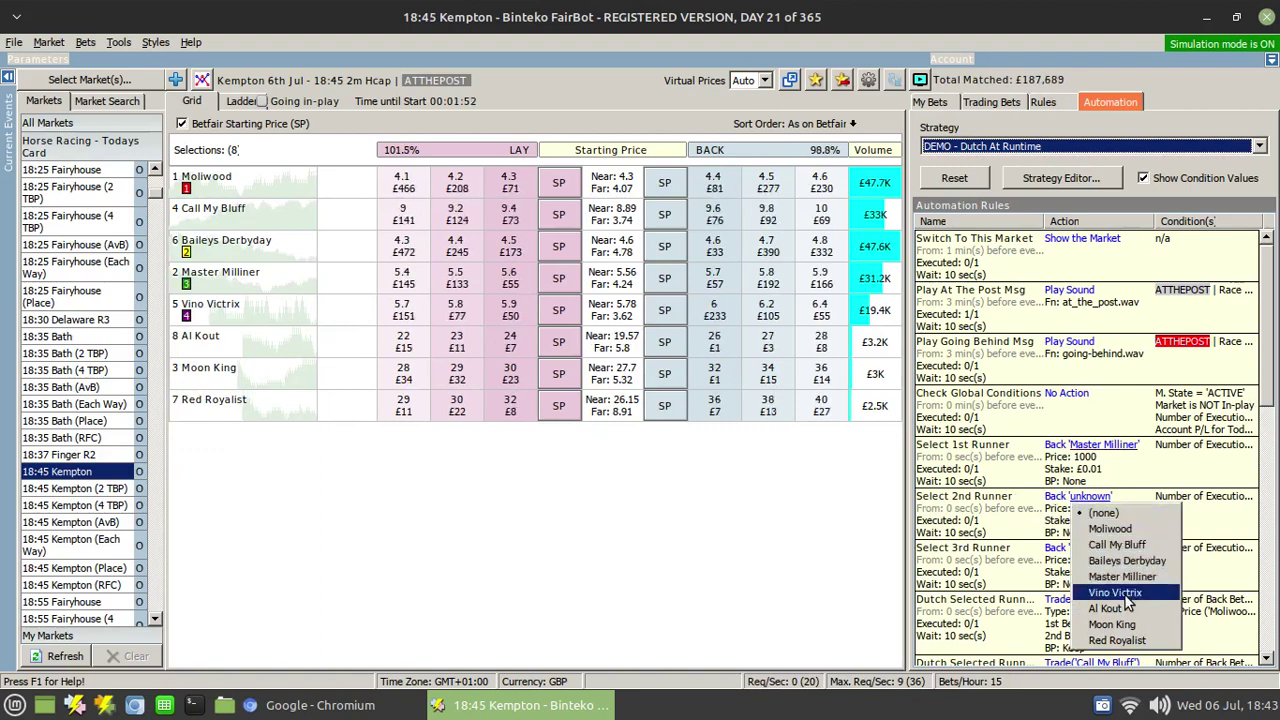
{"action": "left_click", "coordinate": [1125, 598]}
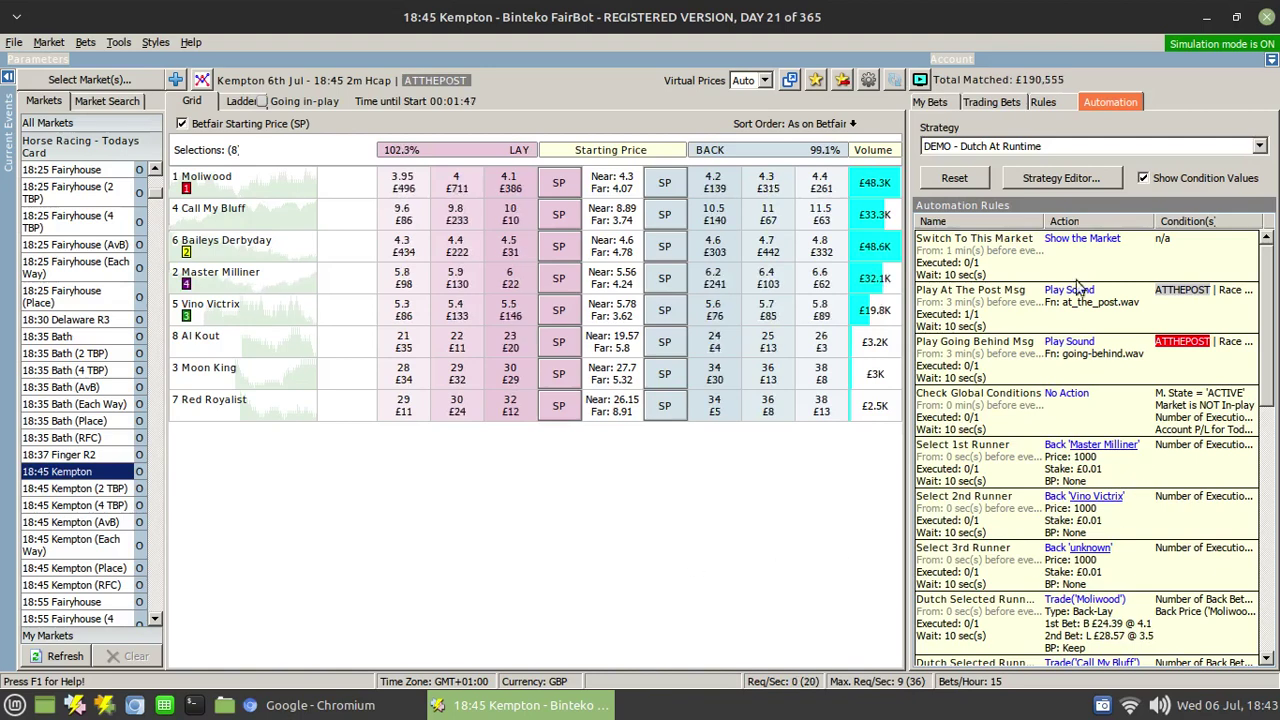
{"action": "left_click", "coordinate": [935, 104]}
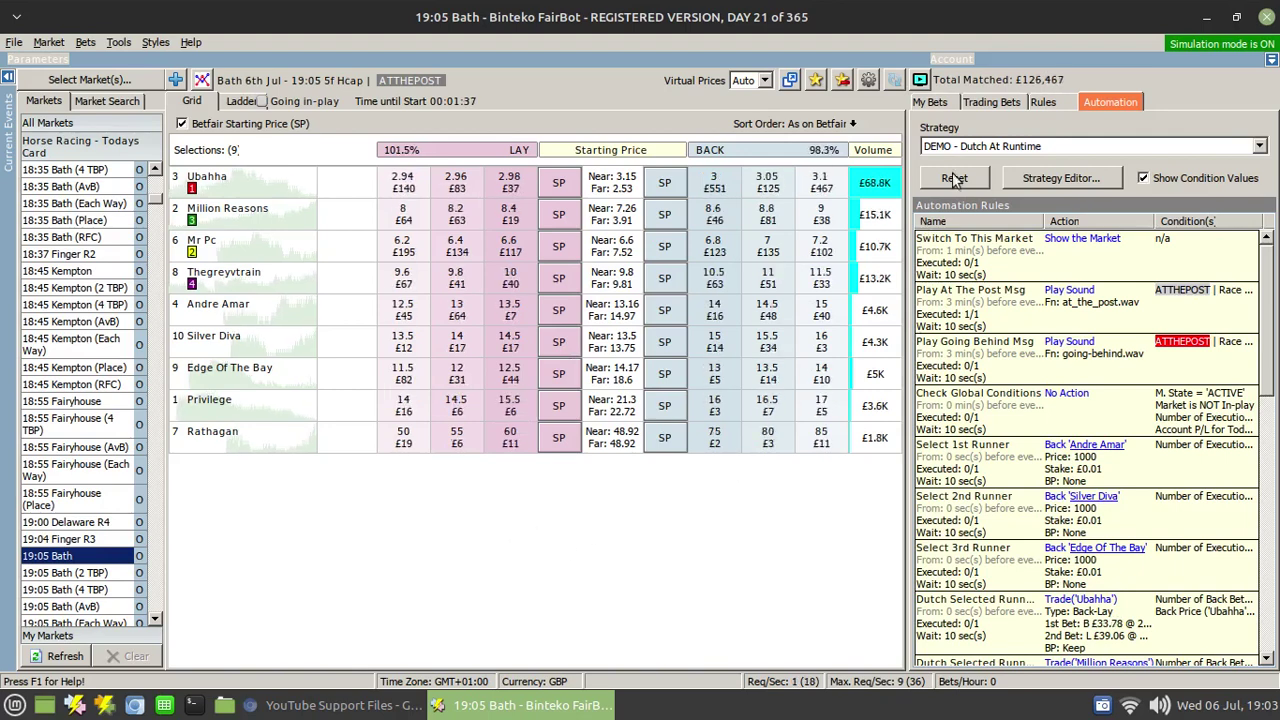
- Open the Strategy Editor from the Automation menu on DEMO - Dutch At Runtime
{"action": "left_click", "coordinate": [932, 103]}
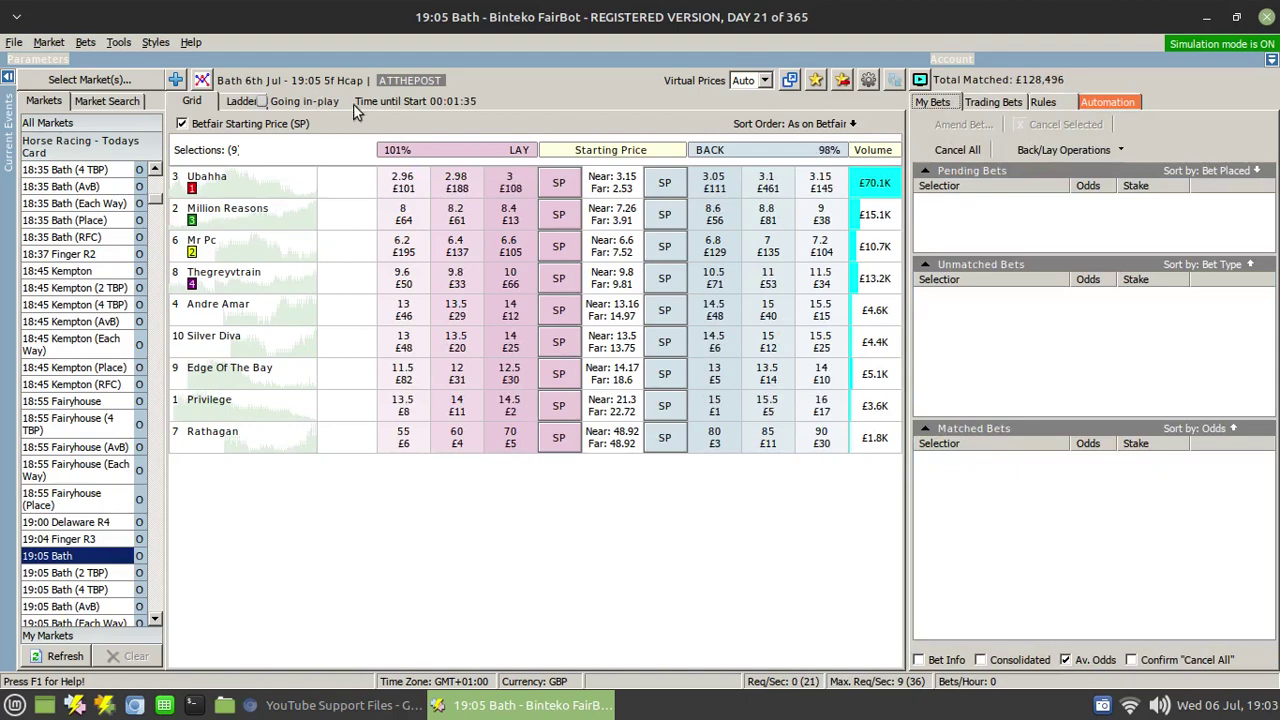
{"action": "left_click", "coordinate": [1108, 102]}
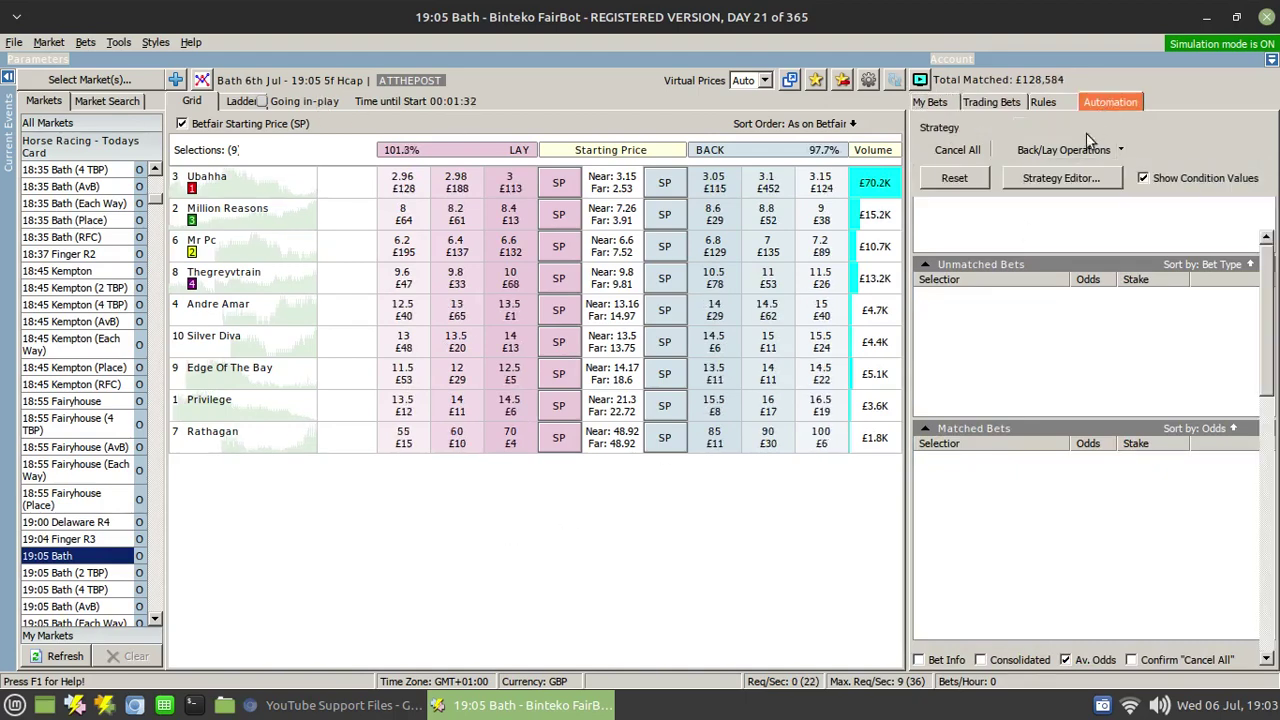
{"action": "left_click", "coordinate": [1062, 178]}
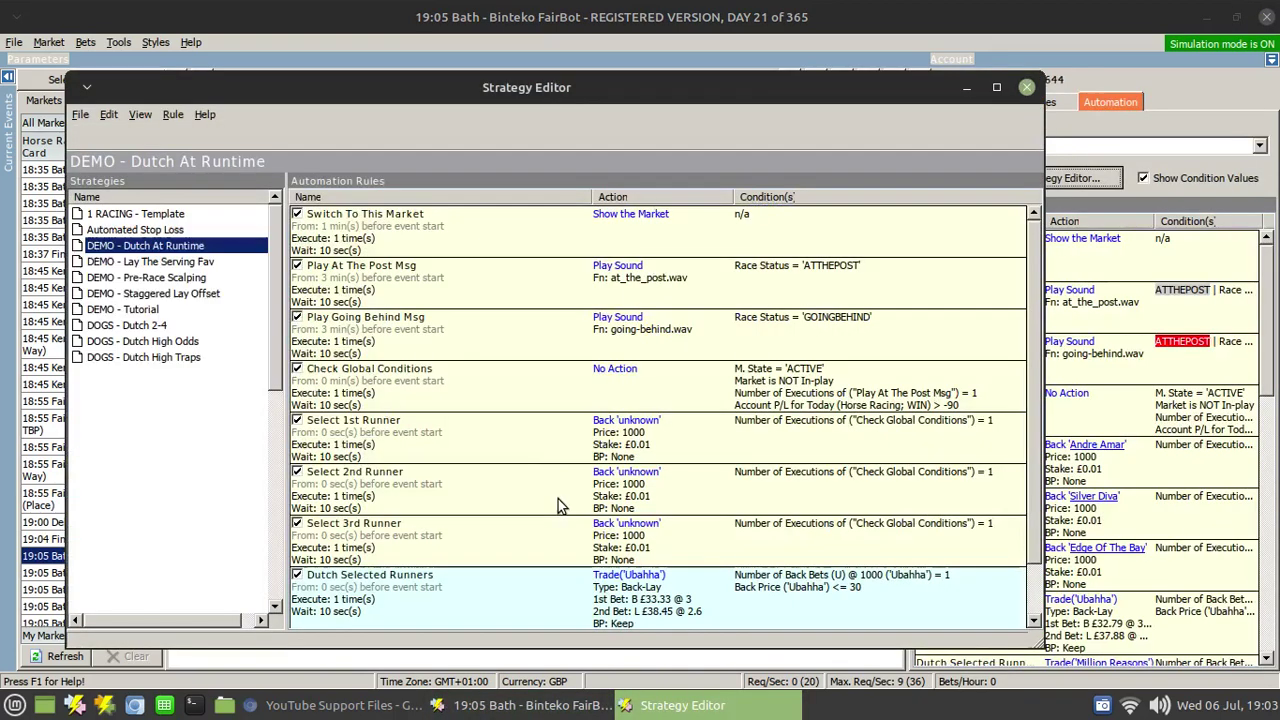
- Review the Dutch Selected Runners rule's Action and Conditions tabs, then cancel without changes
{"action": "right_click", "coordinate": [510, 608]}
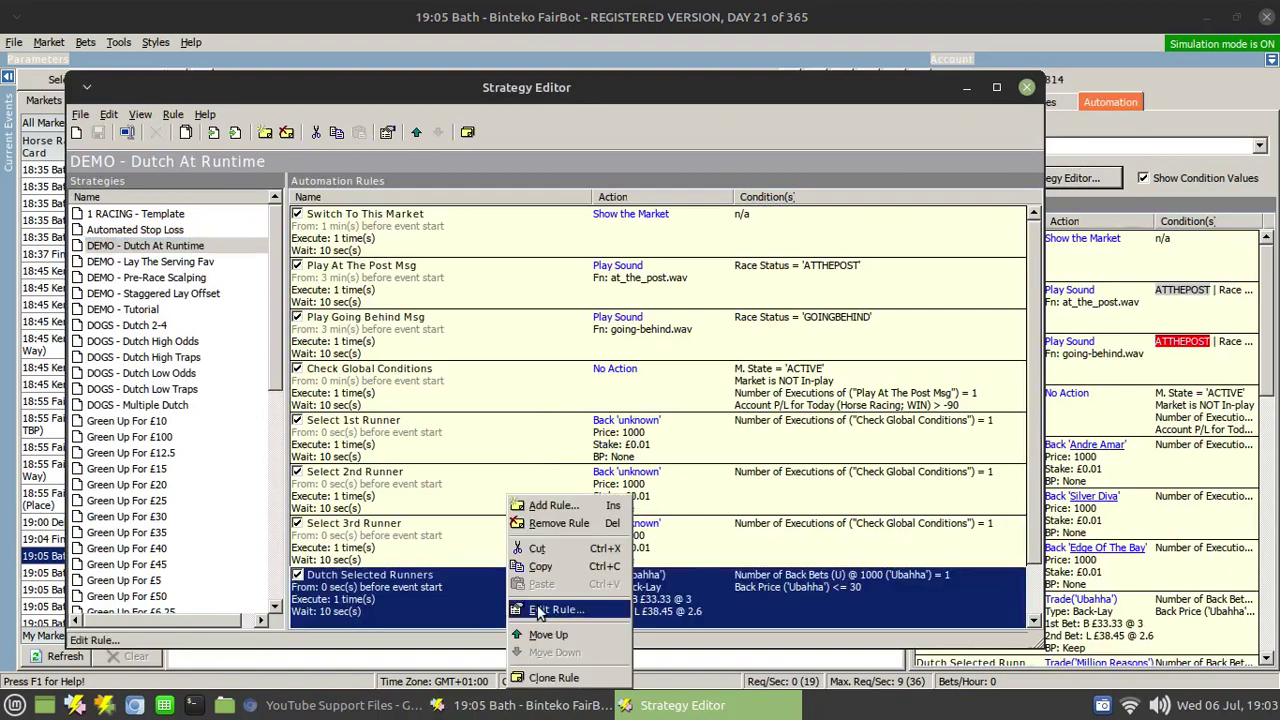
{"action": "left_click", "coordinate": [540, 610]}
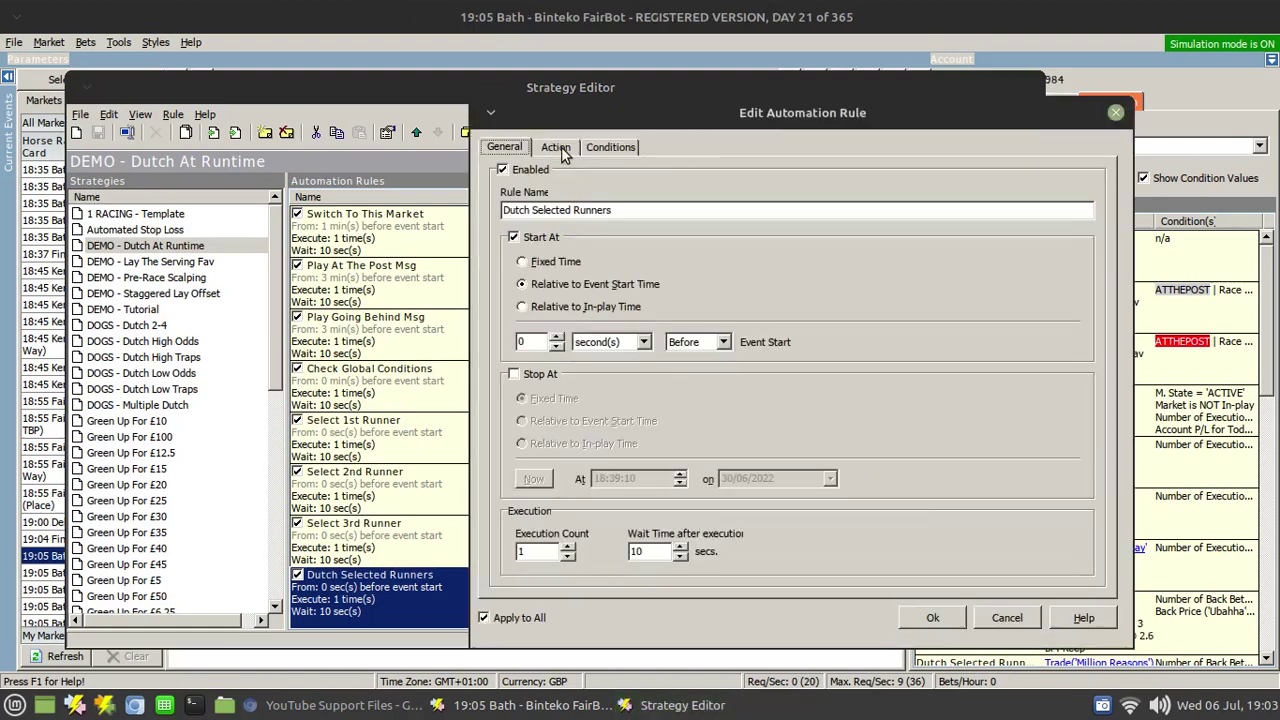
{"action": "left_click", "coordinate": [558, 148]}
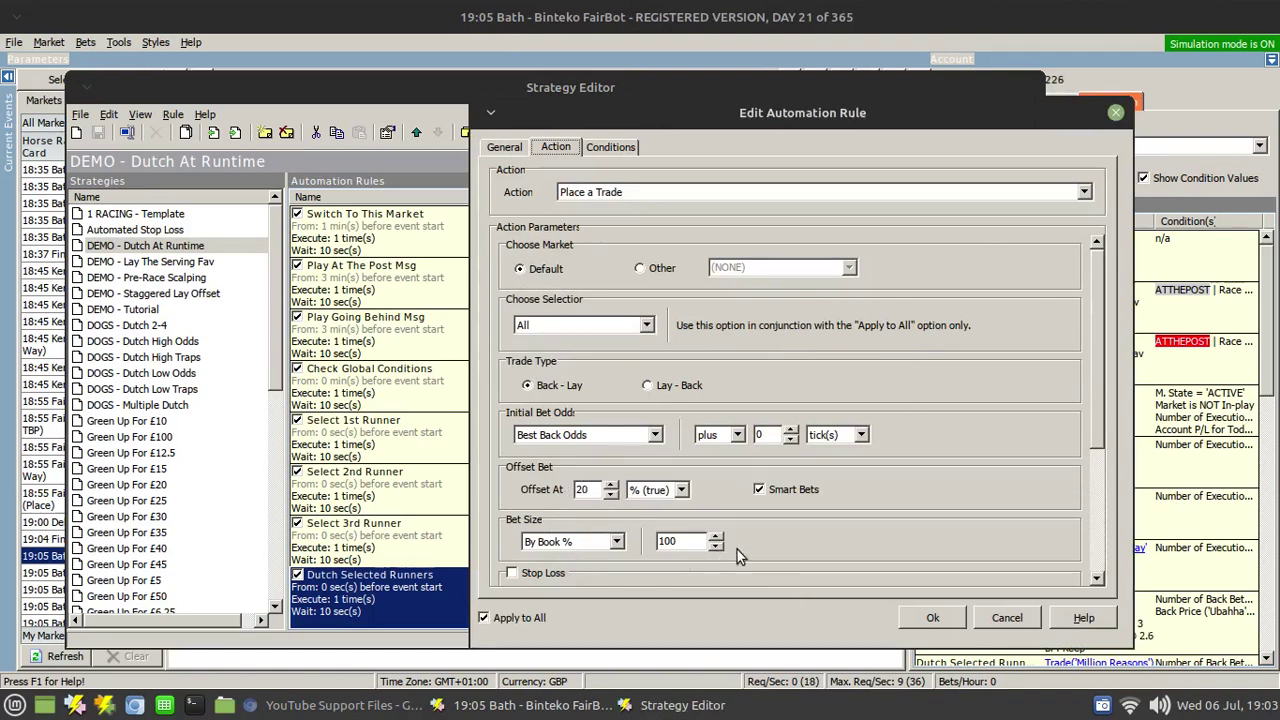
{"action": "left_click", "coordinate": [612, 148]}
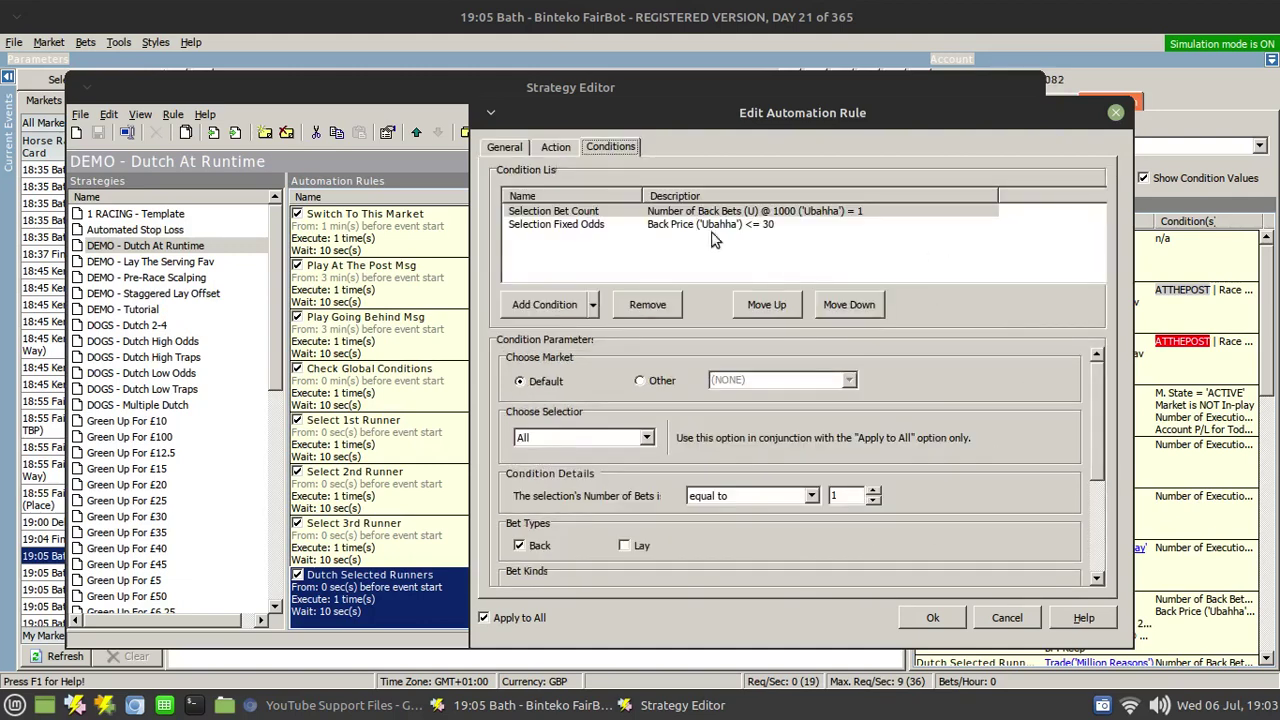
{"action": "left_click", "coordinate": [555, 148]}
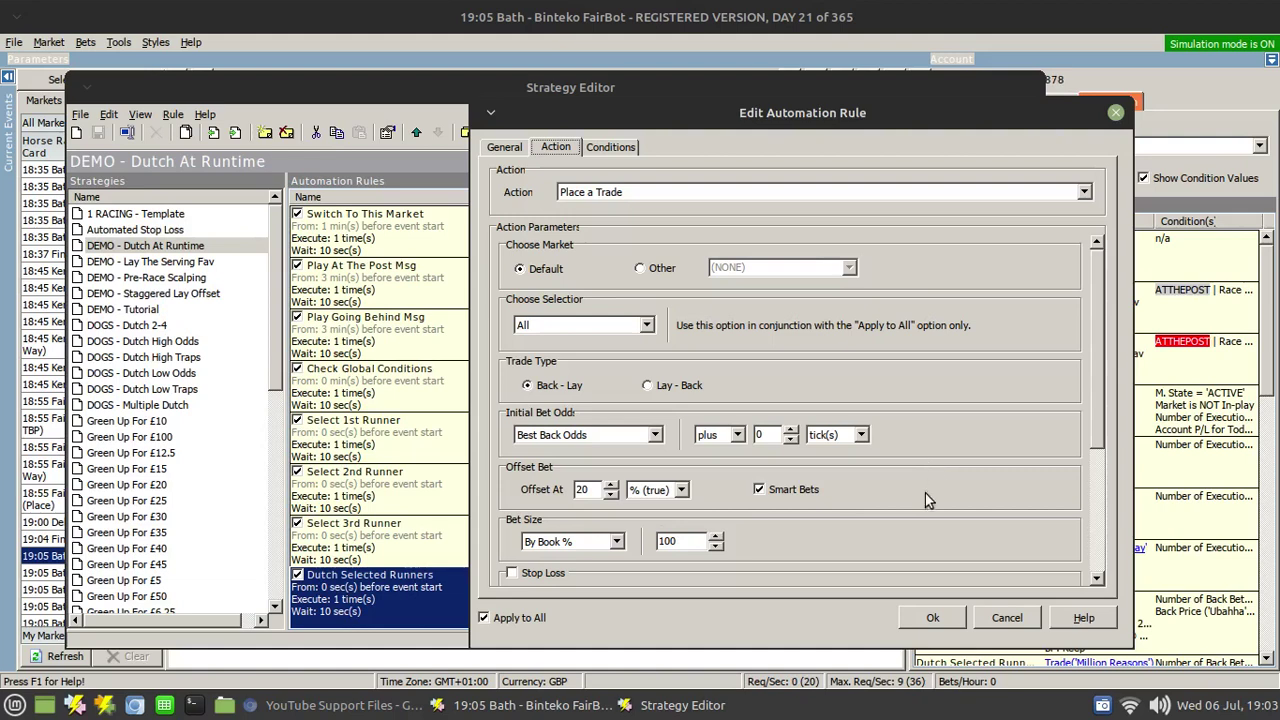
{"action": "left_click", "coordinate": [1005, 618]}
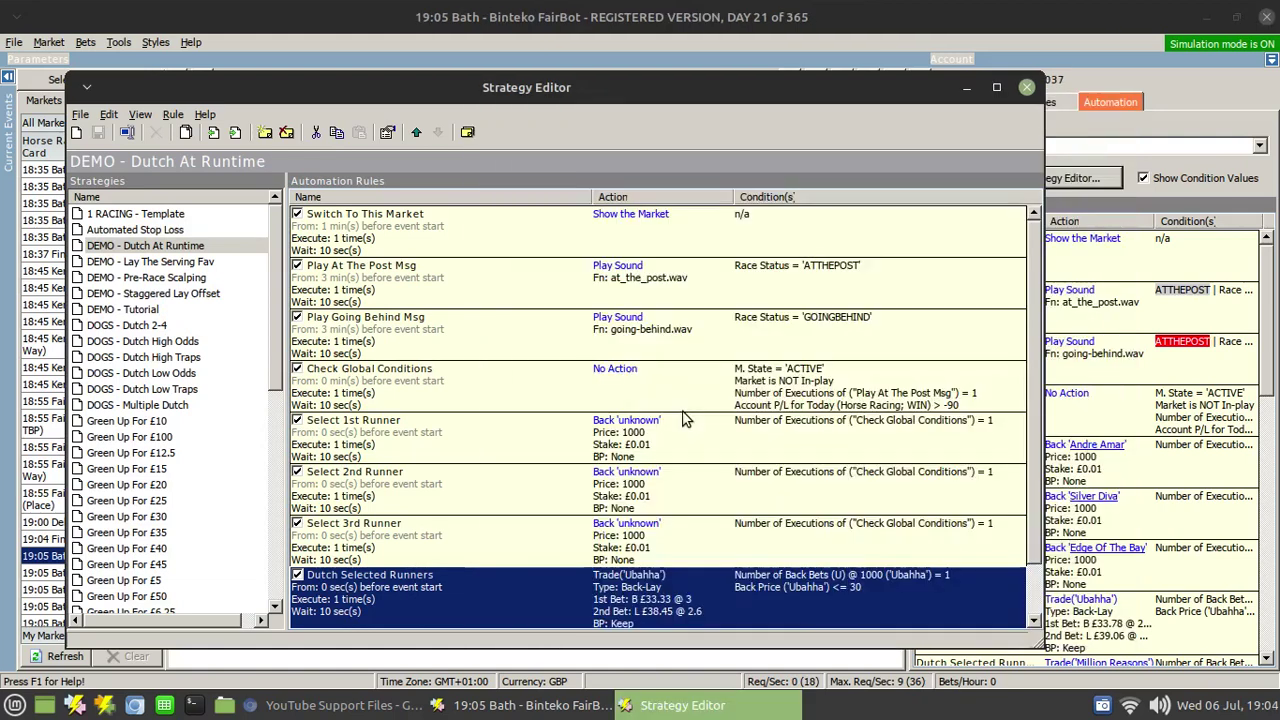
- Close the Strategy Editor and lower the Matched Bets splitter to reveal all six unmatched bets
{"action": "left_click", "coordinate": [1026, 88]}
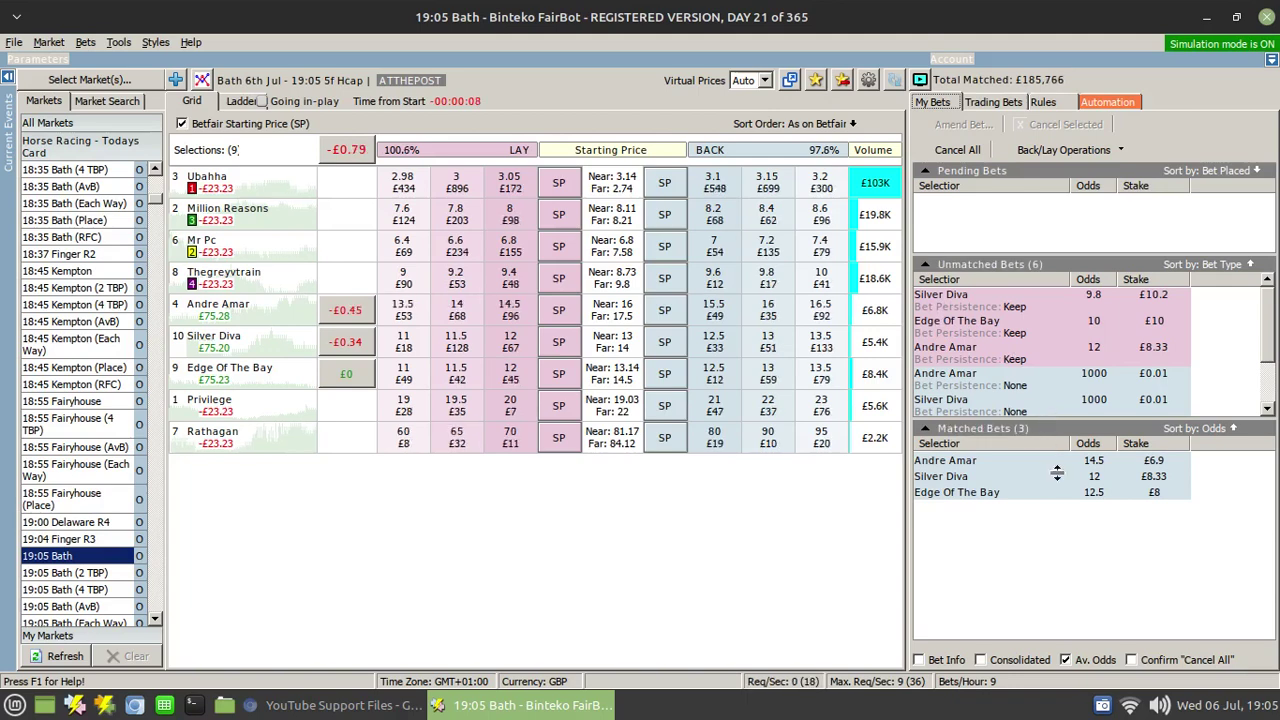
{"action": "left_click_drag", "start_coordinate": [1050, 420], "coordinate": [1062, 514]}
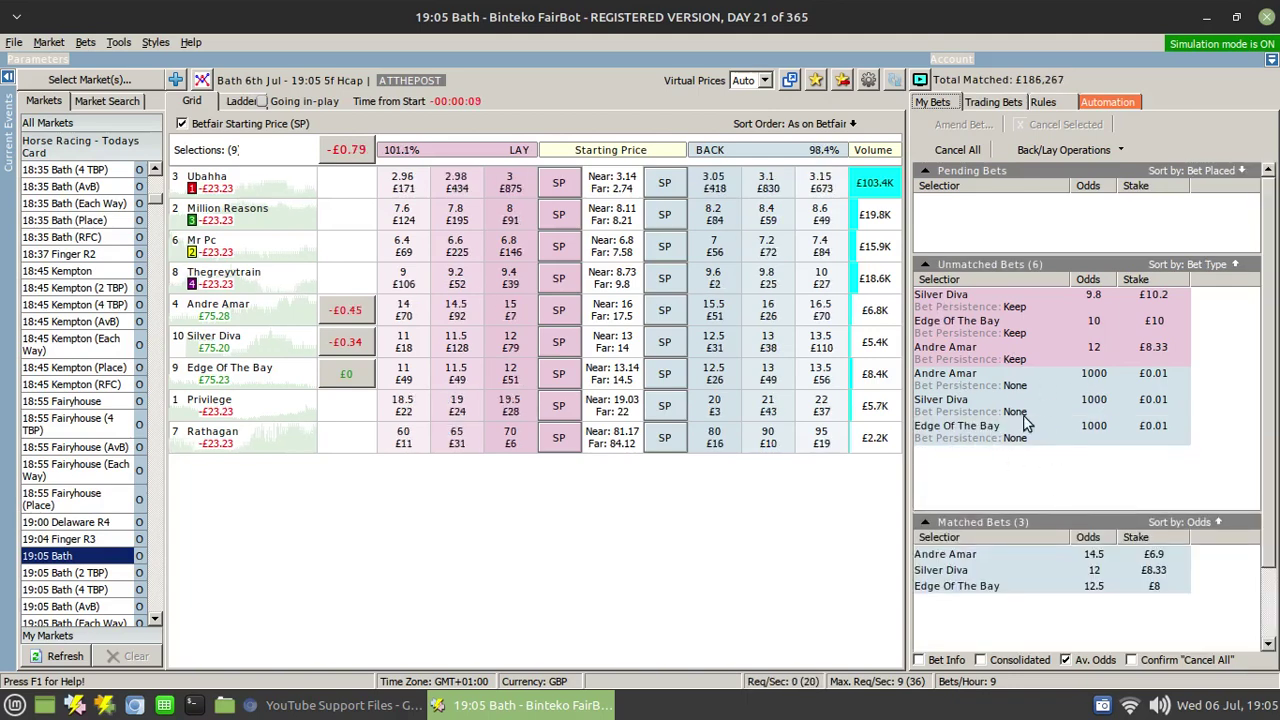